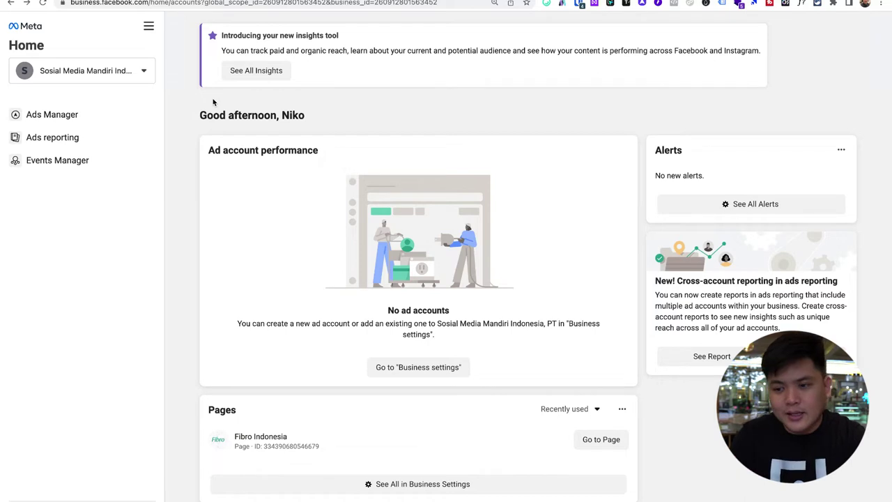
Browse all available business tools and open Events Manager
click(149, 26)
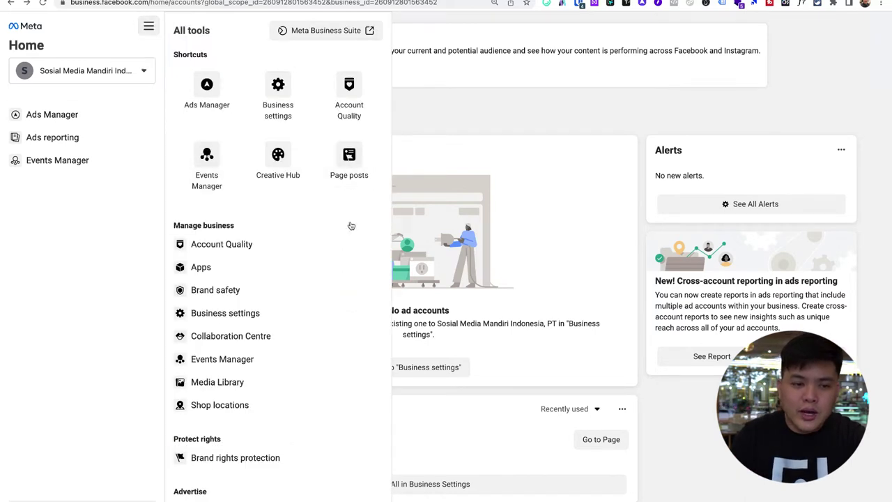
scroll(312, 288, down, 2)
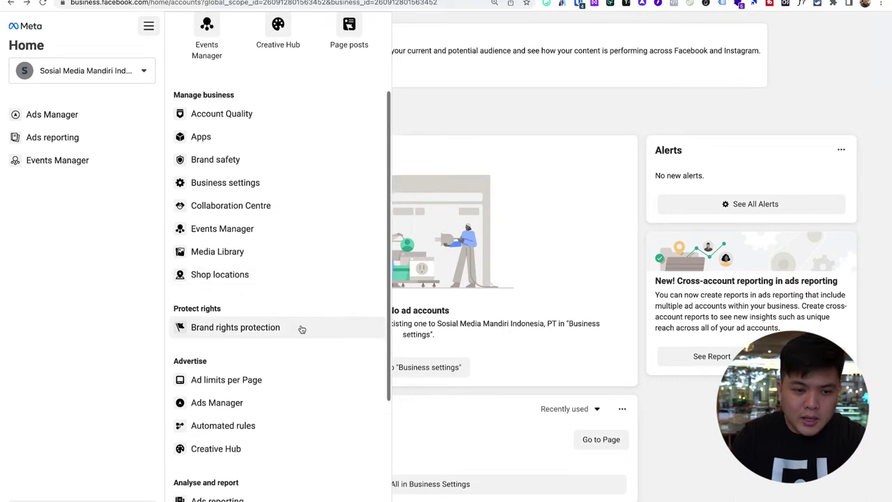
scroll(299, 328, down, 3)
scroll(275, 314, up, 5)
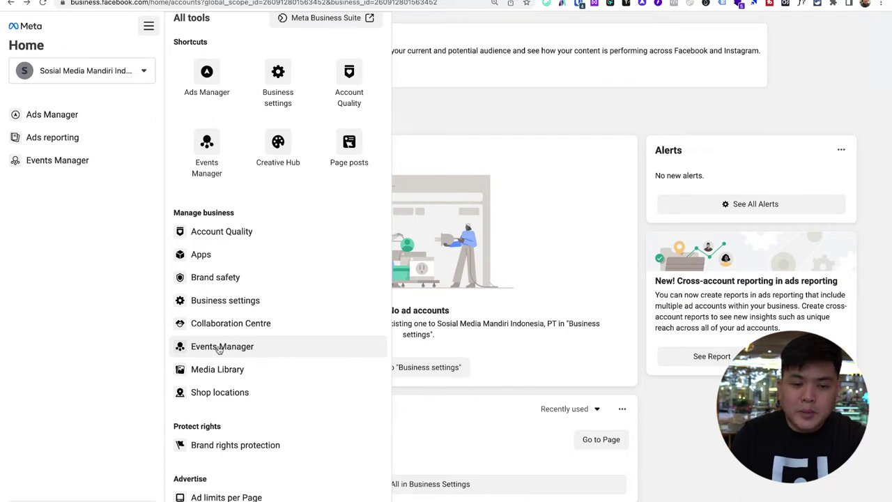
click(203, 348)
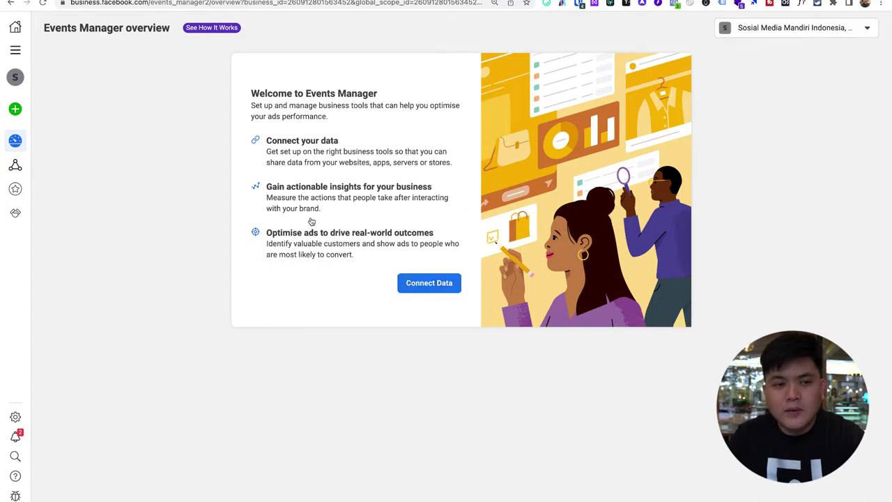
Start connecting a new data source of the Web type
mouse_move(15, 108)
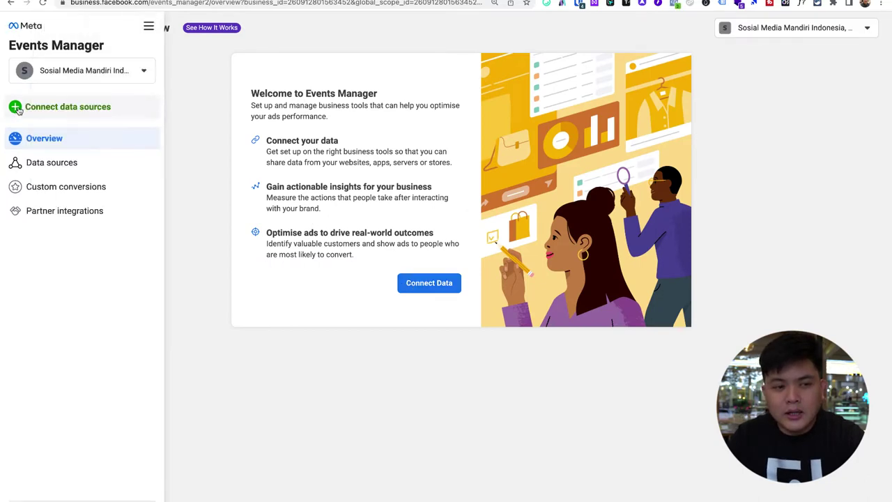
click(60, 107)
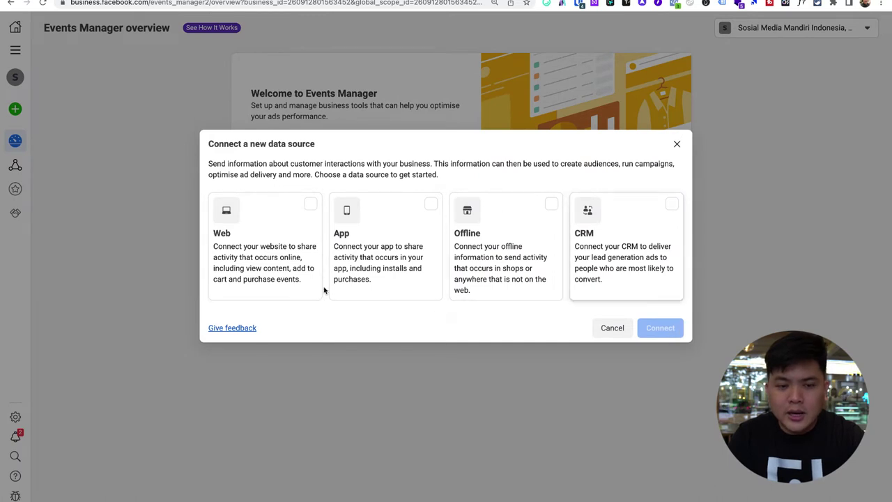
click(289, 233)
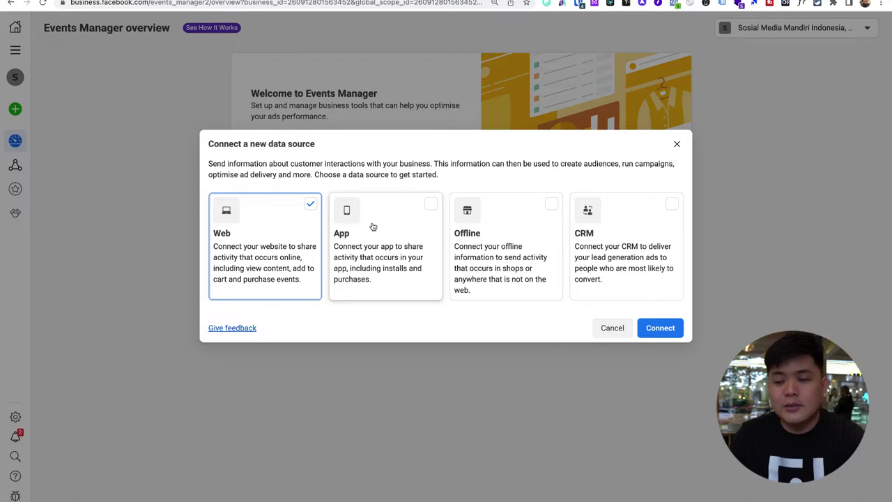
click(662, 326)
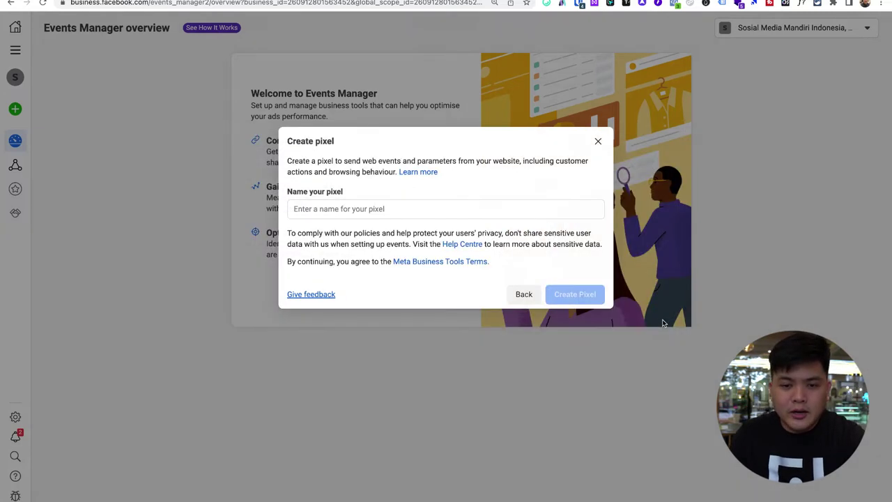
Name the new pixel UP Pixel and create it
click(316, 208)
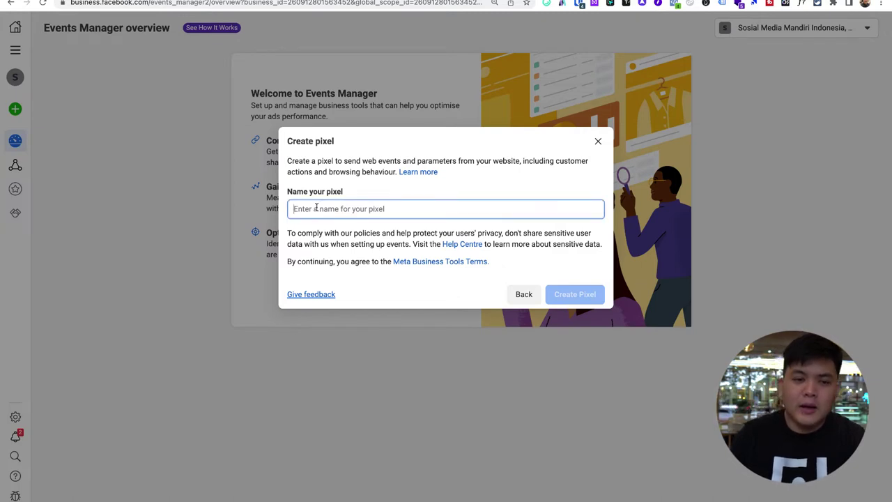
text(Up)
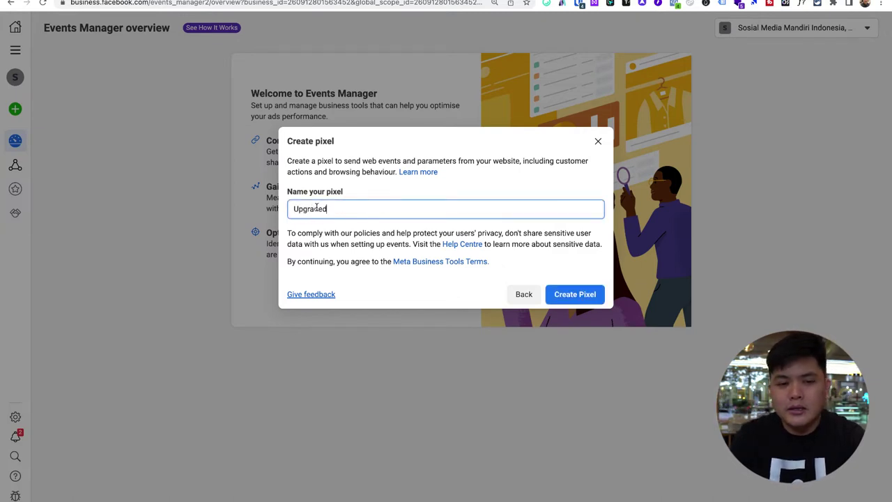
text(graded)
double_click(315, 207)
text(UP Pixel)
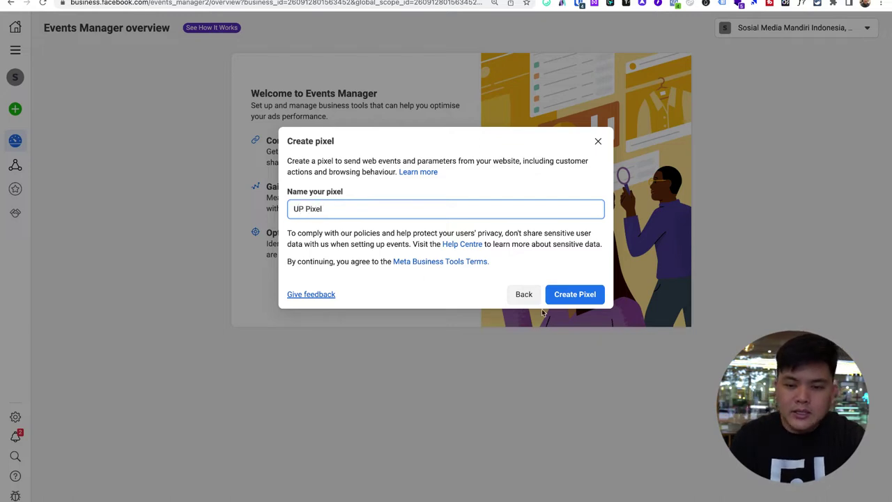
click(557, 297)
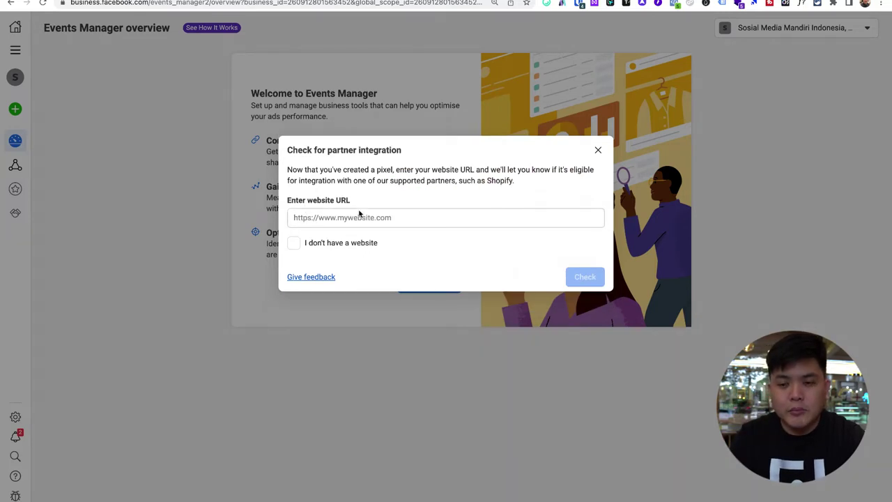
drag(287, 200, 353, 202)
click(350, 205)
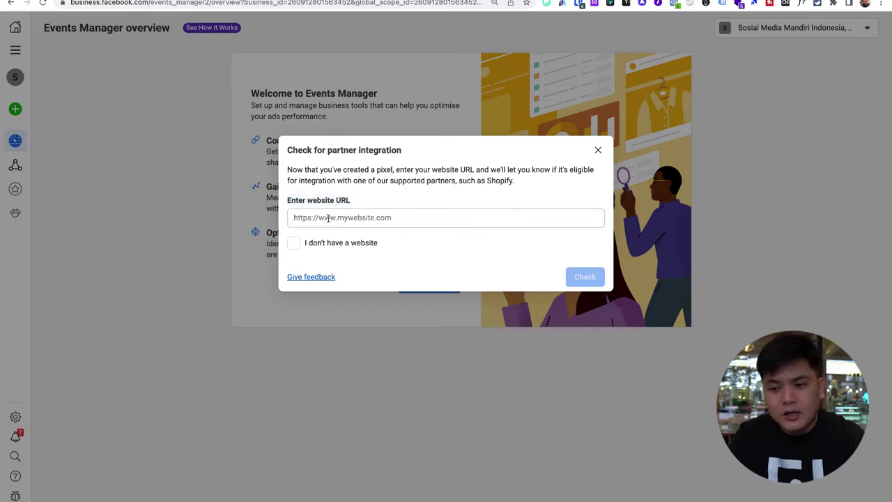
click(327, 218)
text(http)
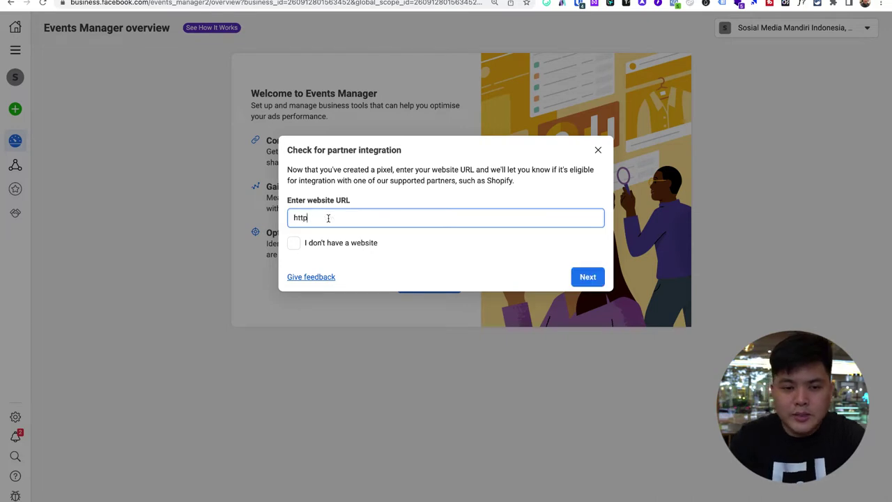
text(s://upgraded.id)
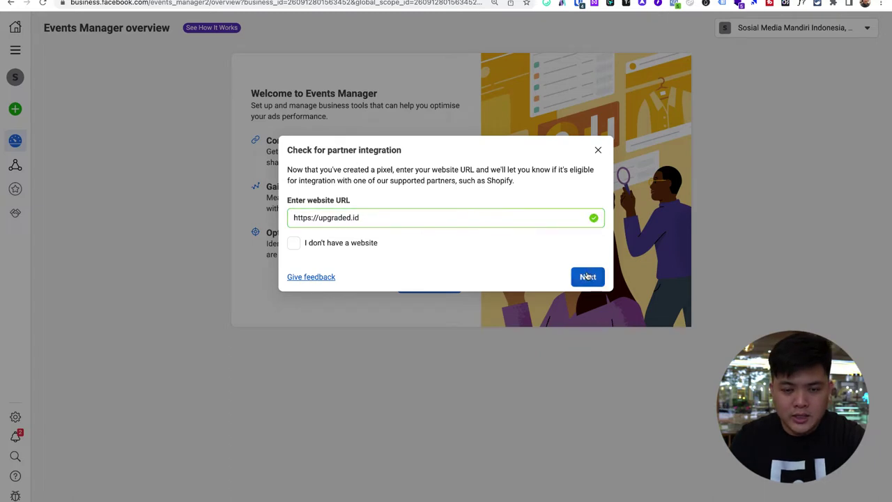
click(587, 277)
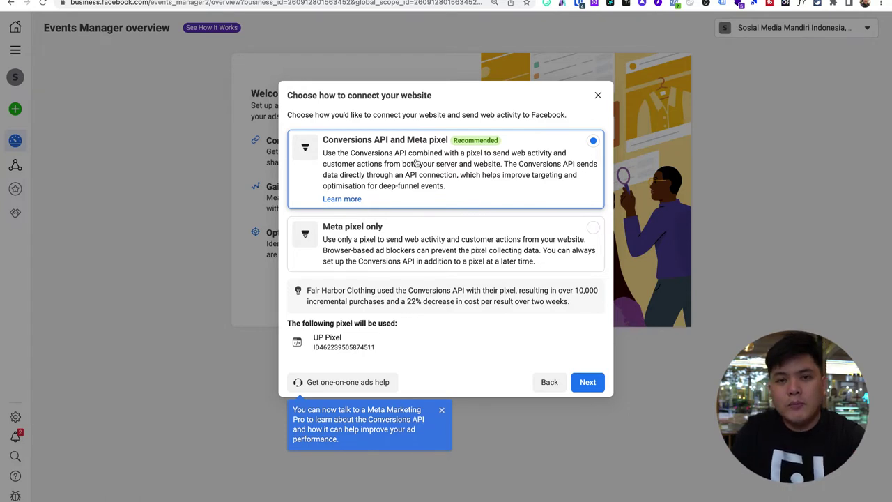
Choose Conversions API and Meta pixel as the website connection and go through the Conversions API introduction
click(589, 382)
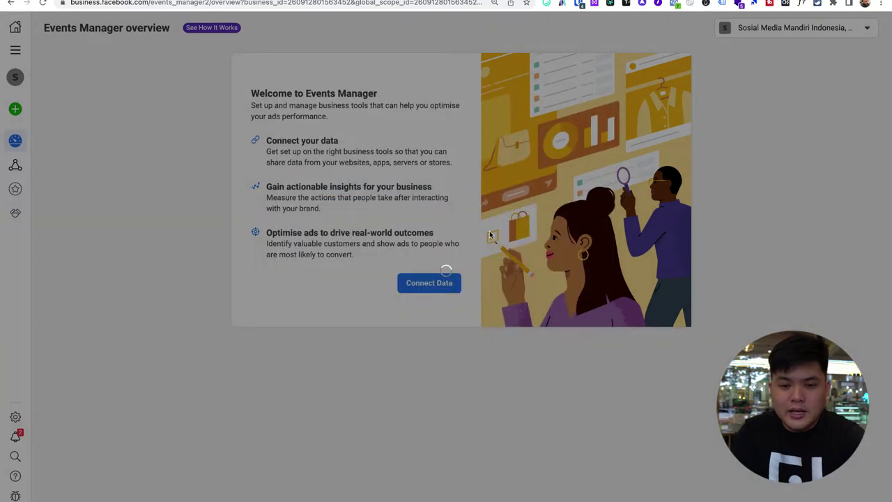
click(444, 278)
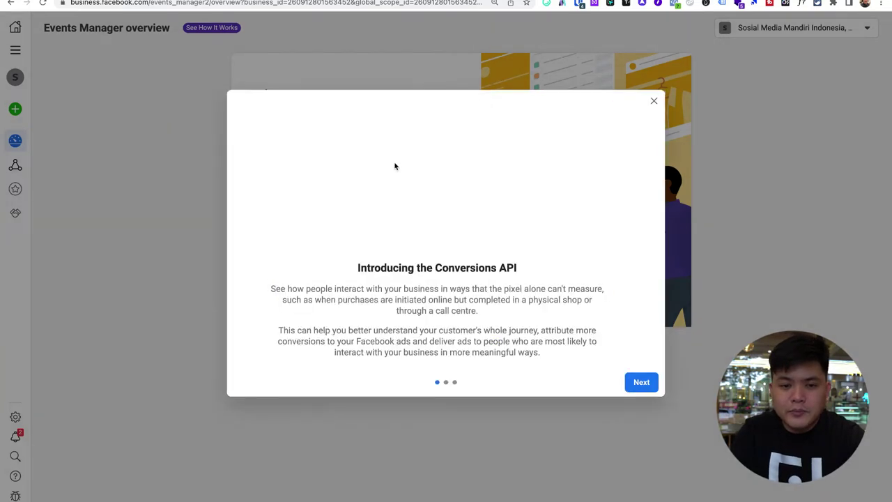
click(641, 382)
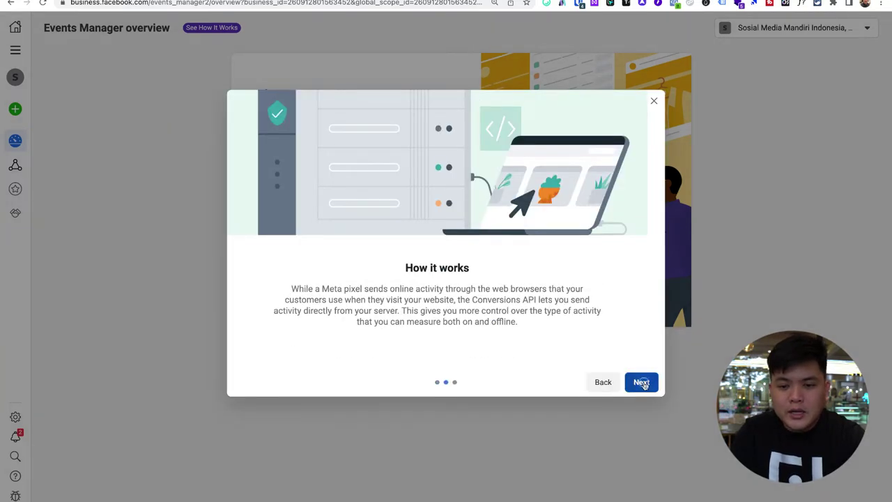
click(642, 383)
click(638, 382)
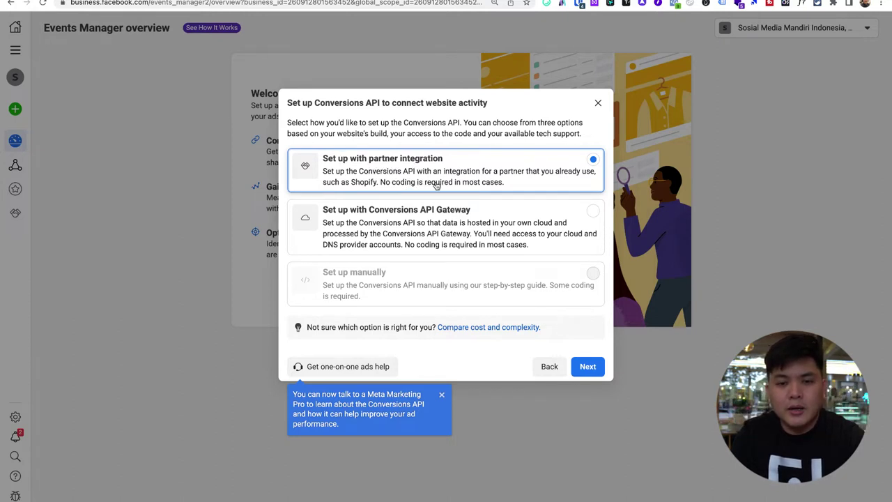
Choose partner integration with WordPress and review its setup instructions up to the connection verification stage
click(590, 366)
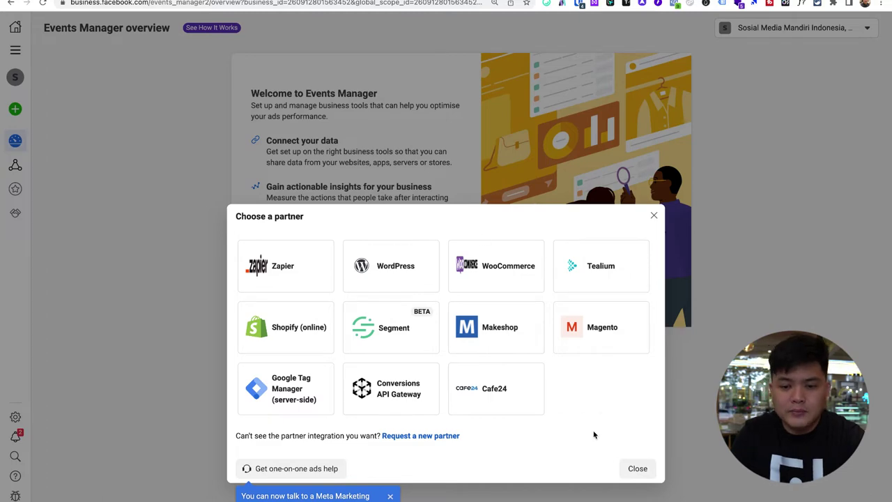
click(382, 266)
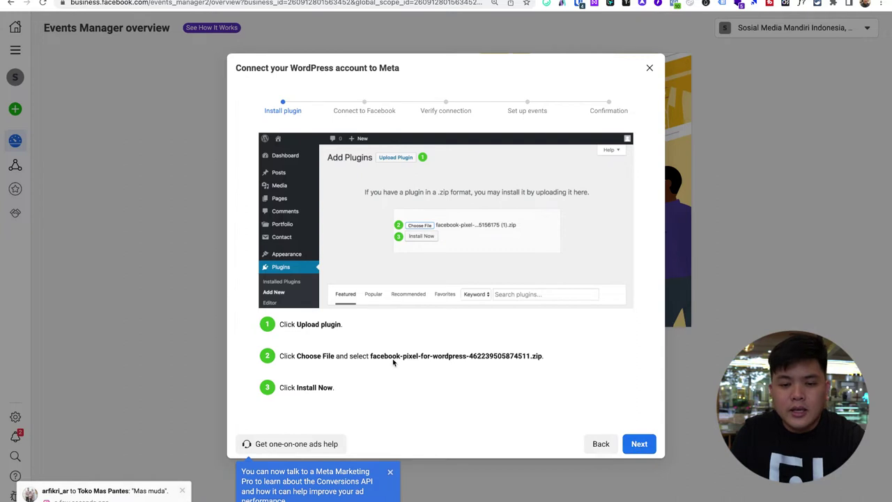
click(639, 444)
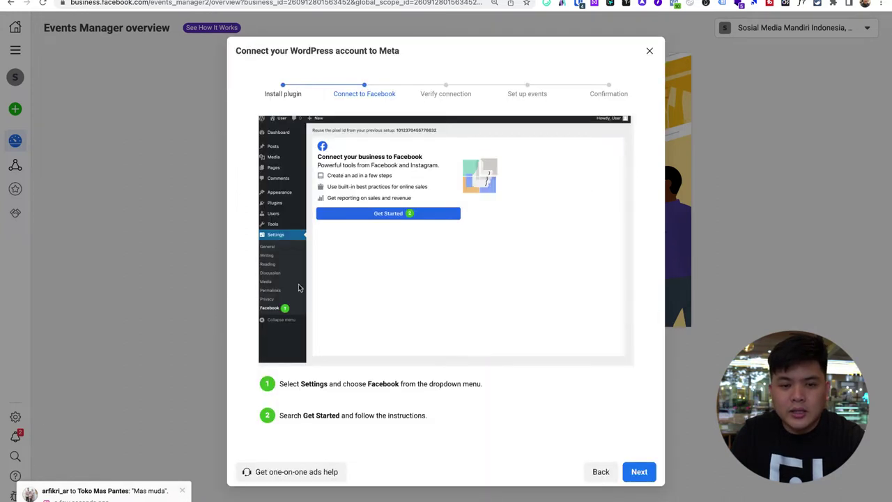
click(638, 471)
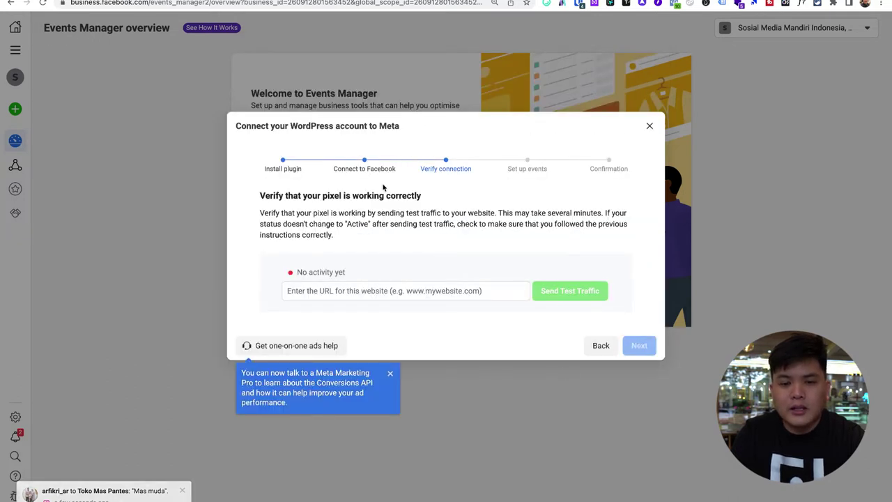
Back out of the WordPress connection guide and close the partner selection
click(601, 345)
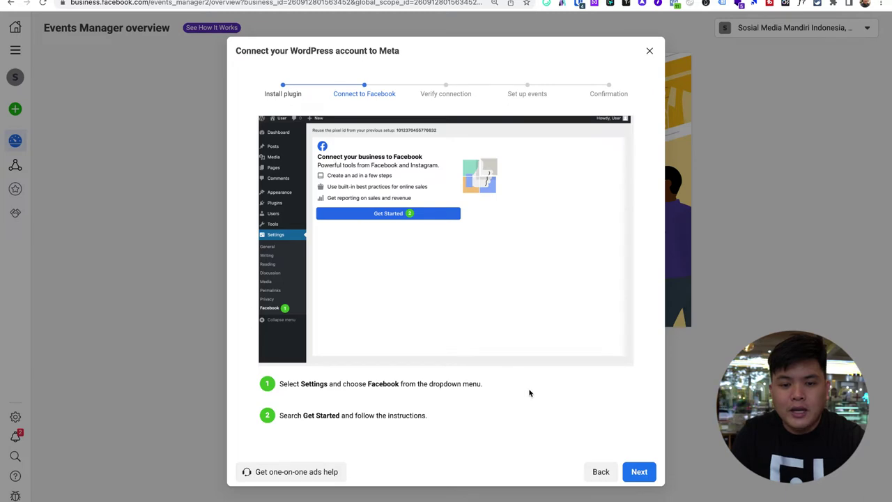
click(601, 471)
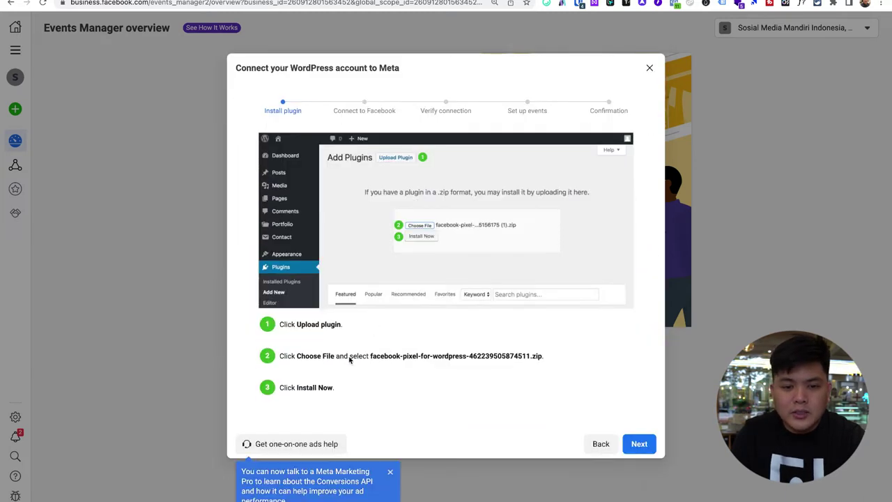
click(601, 444)
click(637, 364)
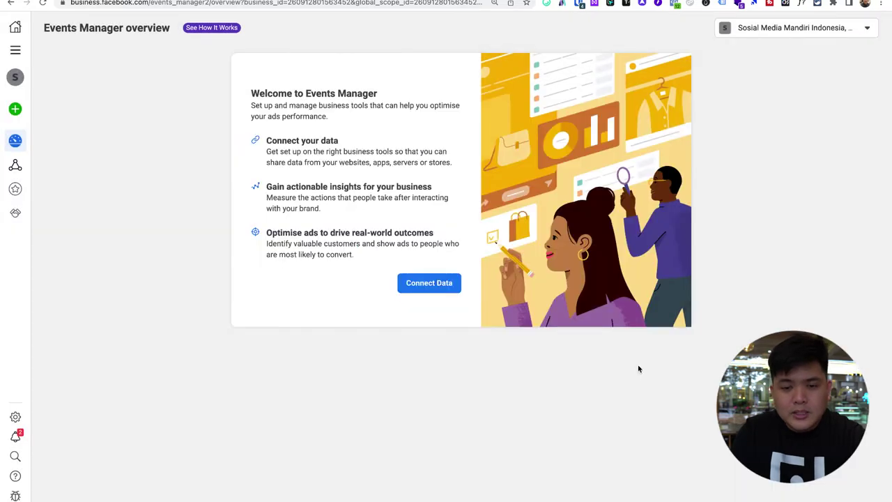
Connect another Web data source and create a second pixel named UP Pixel
click(434, 285)
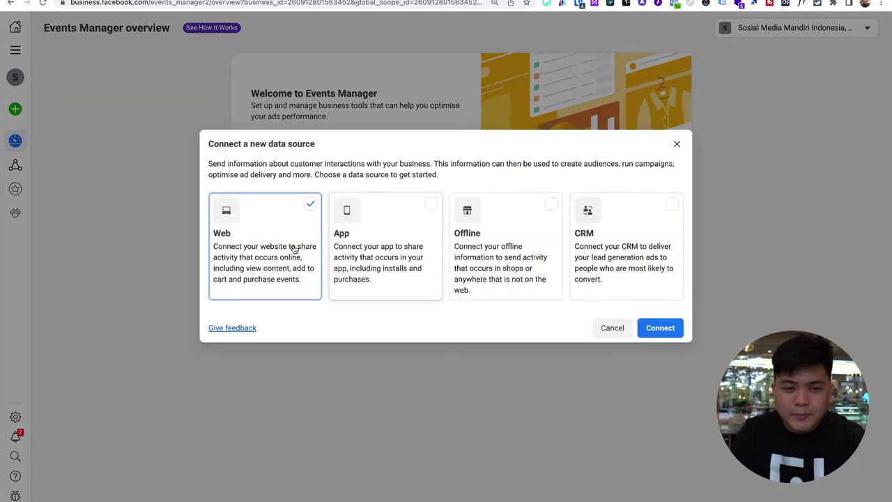
click(662, 327)
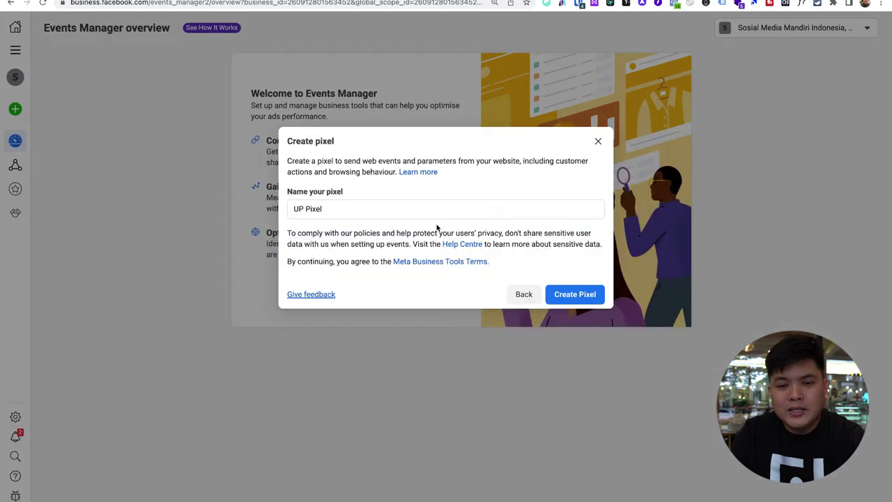
click(597, 293)
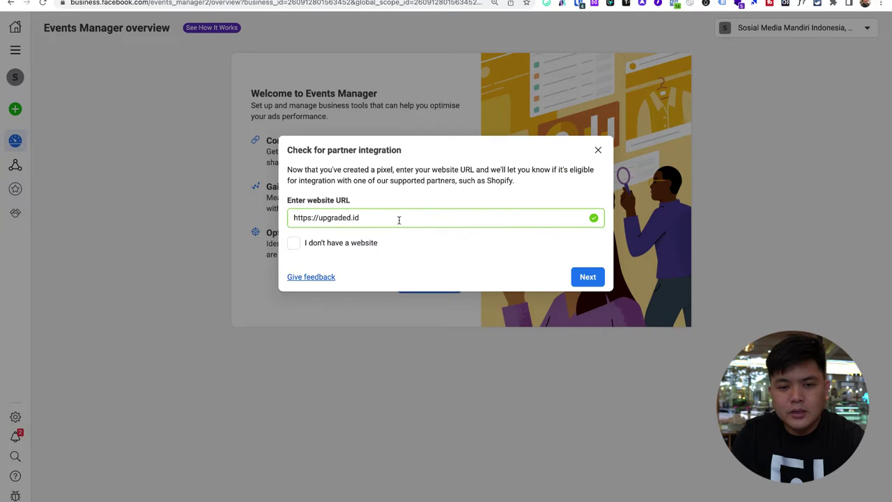
click(585, 275)
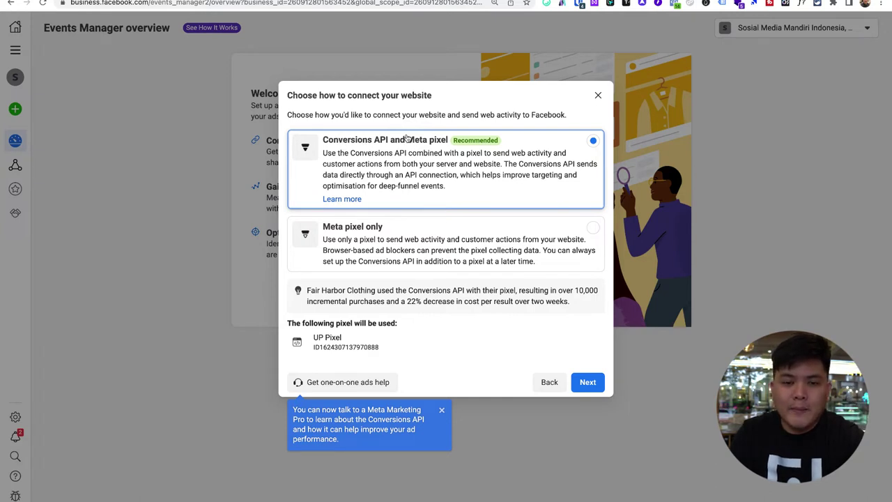
click(415, 240)
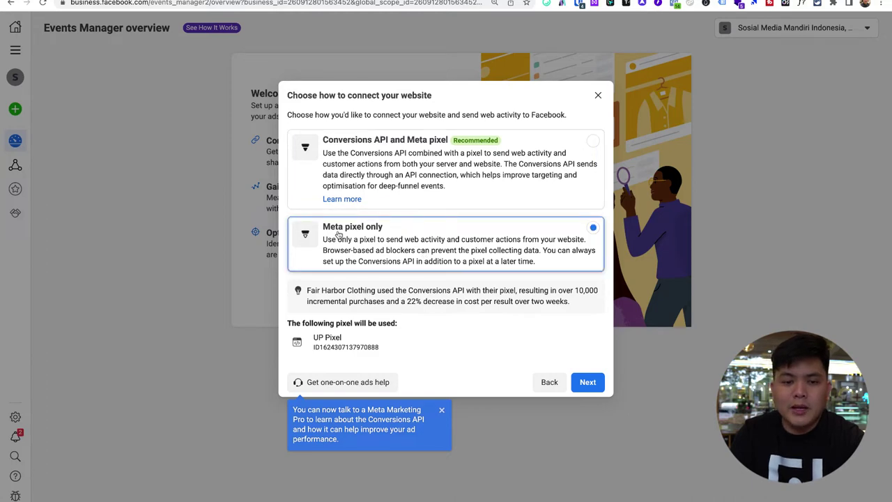
click(589, 385)
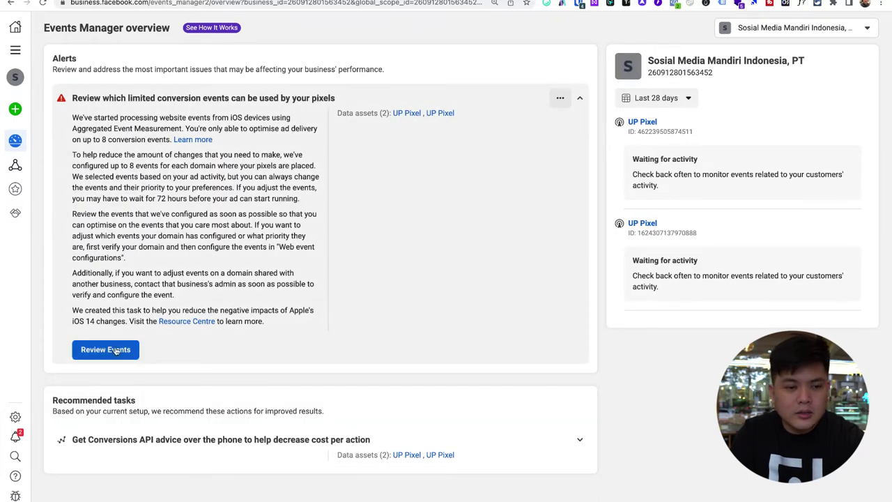
Open the second UP Pixel in the alert's data assets and continue its setup with Meta pixel and manual code installation
click(440, 114)
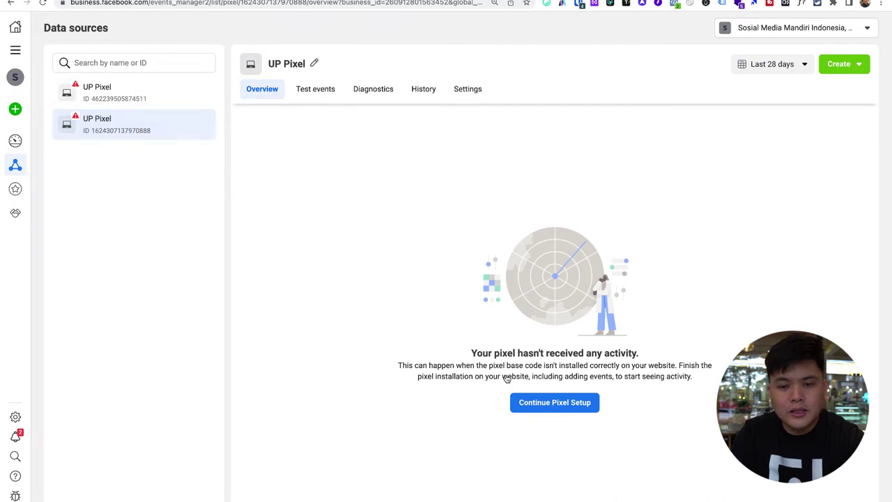
click(563, 407)
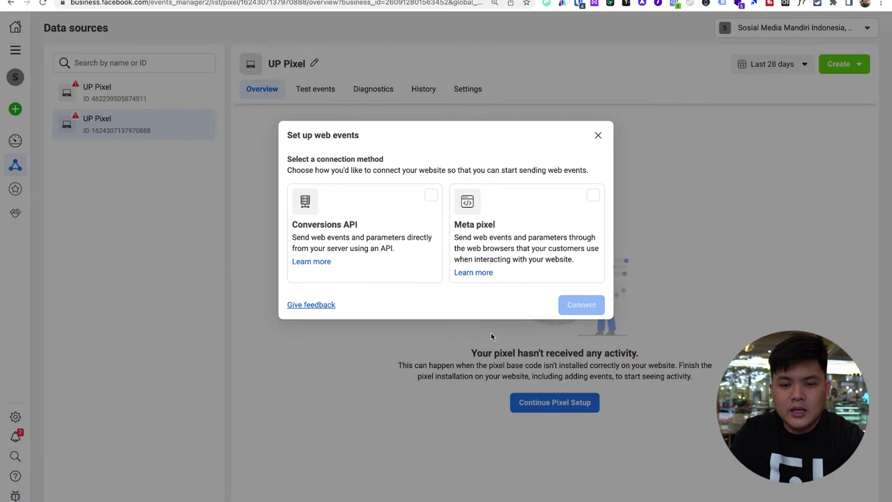
click(560, 215)
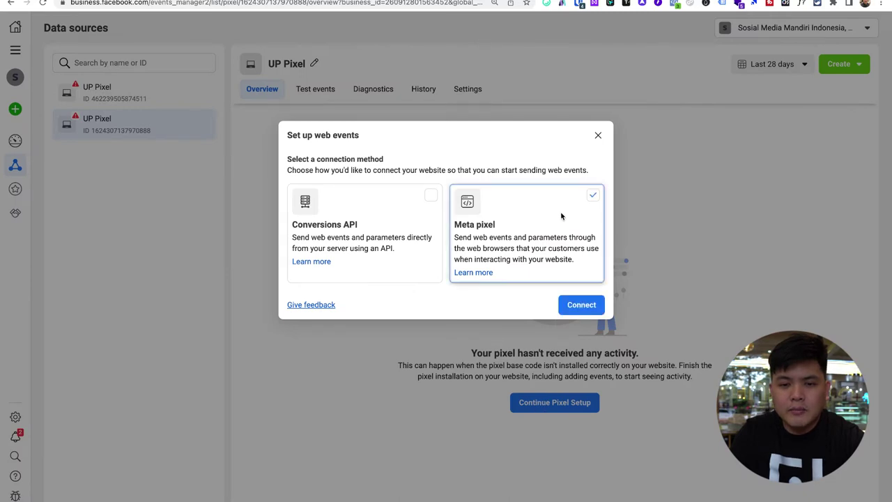
click(588, 306)
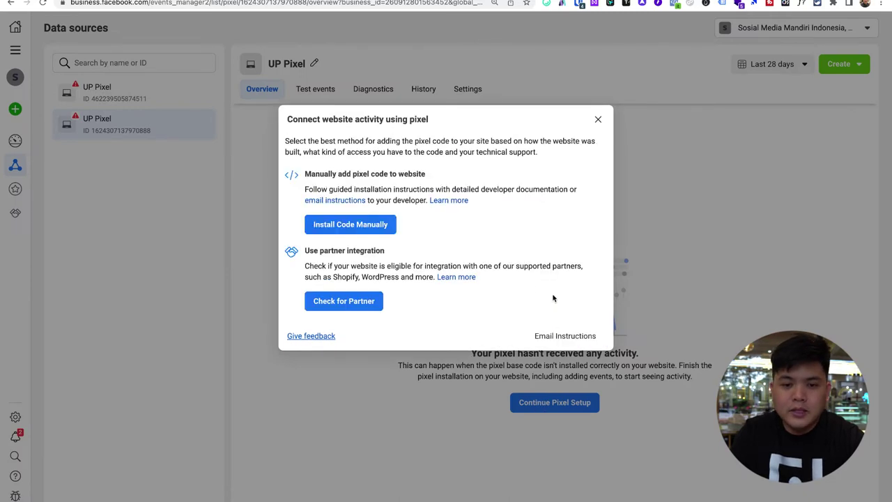
drag(311, 174, 415, 189)
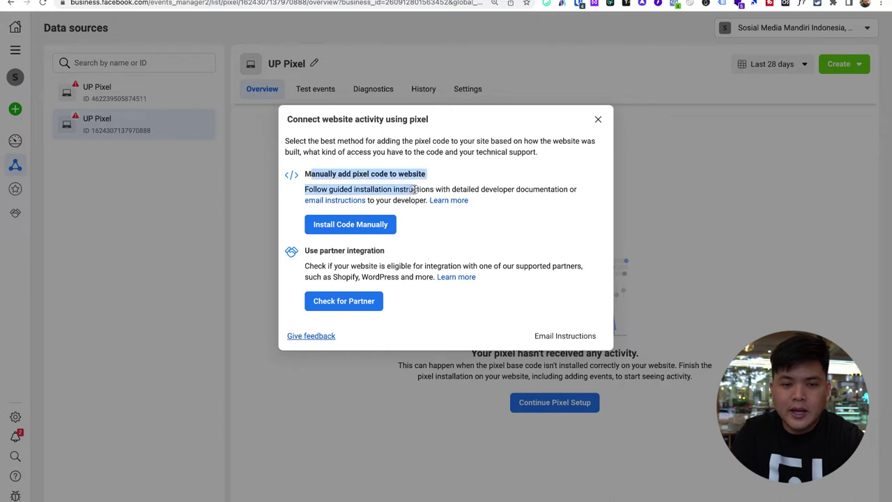
click(385, 225)
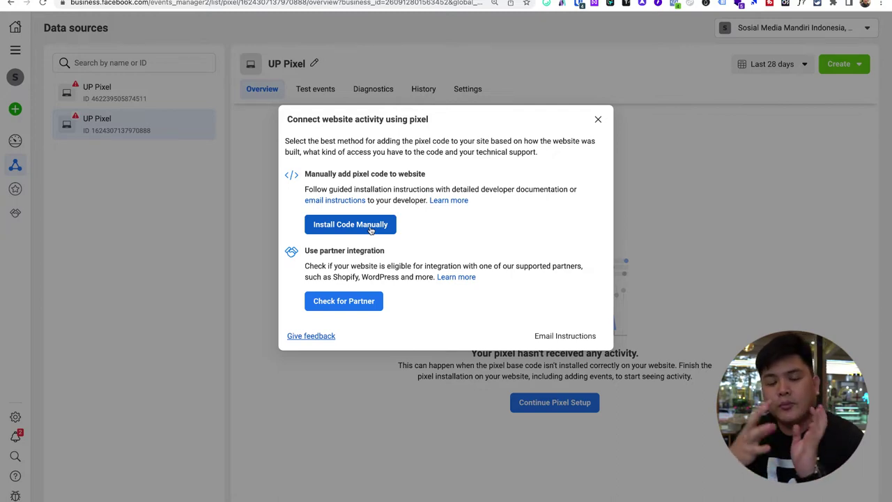
click(371, 230)
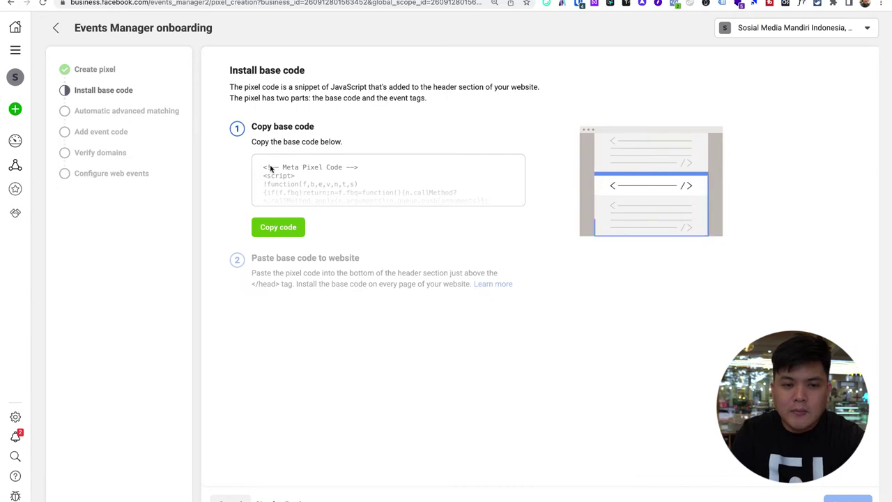
Copy the pixel base code, review where it goes above the </head> tag, and continue to automatic advanced matching
click(275, 230)
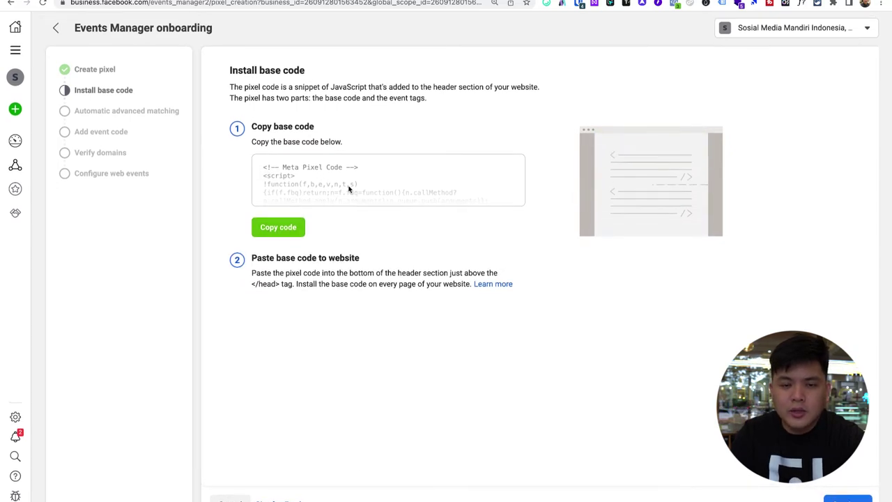
drag(253, 285, 292, 288)
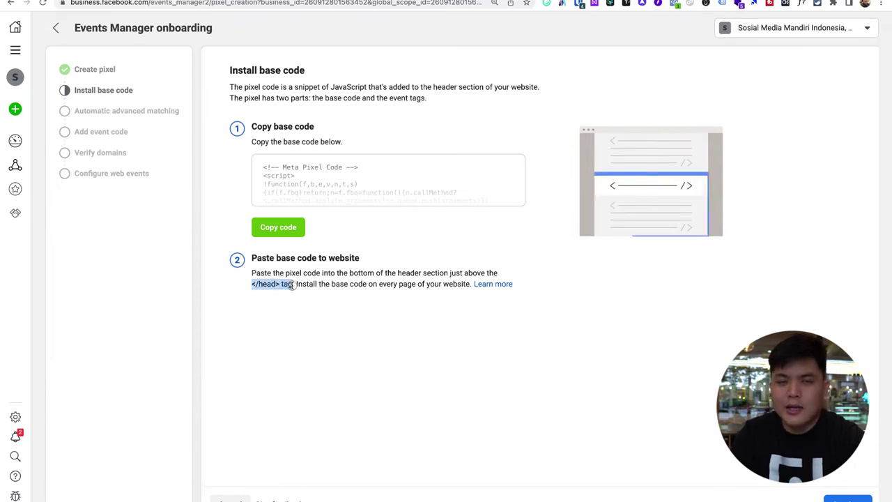
click(540, 324)
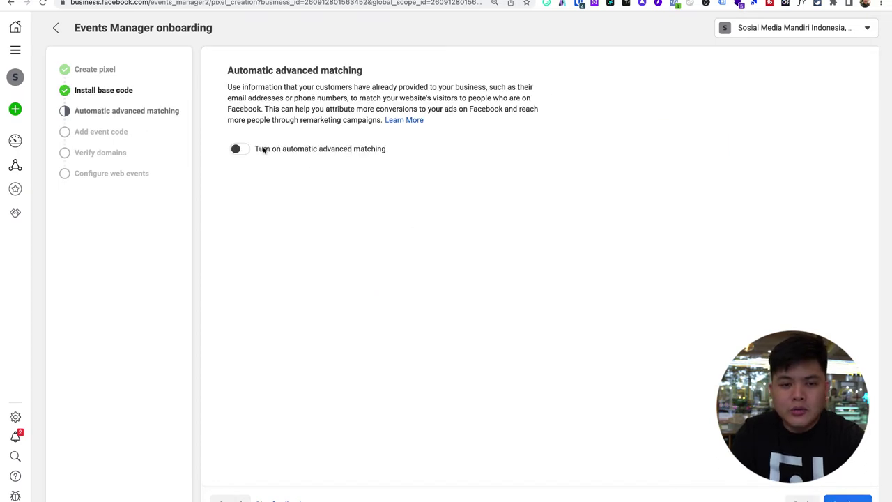
Turn on automatic advanced matching and continue past the event code stage to domain verification without adding events
click(242, 149)
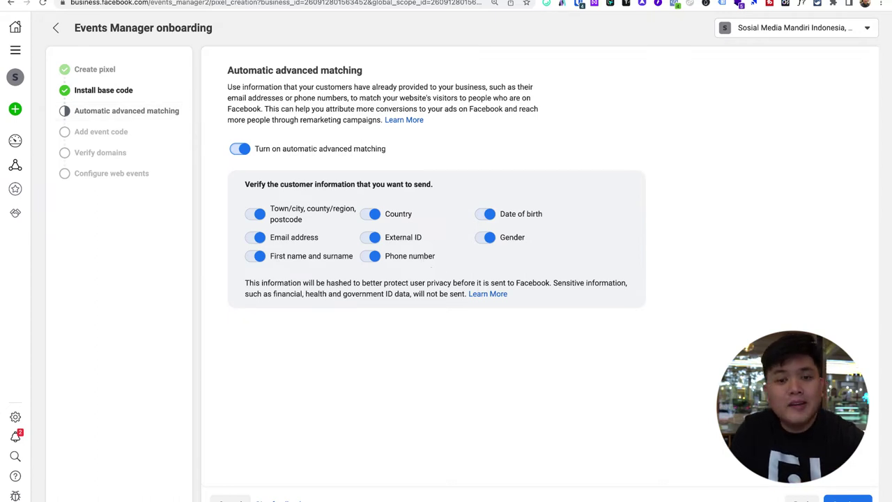
click(848, 499)
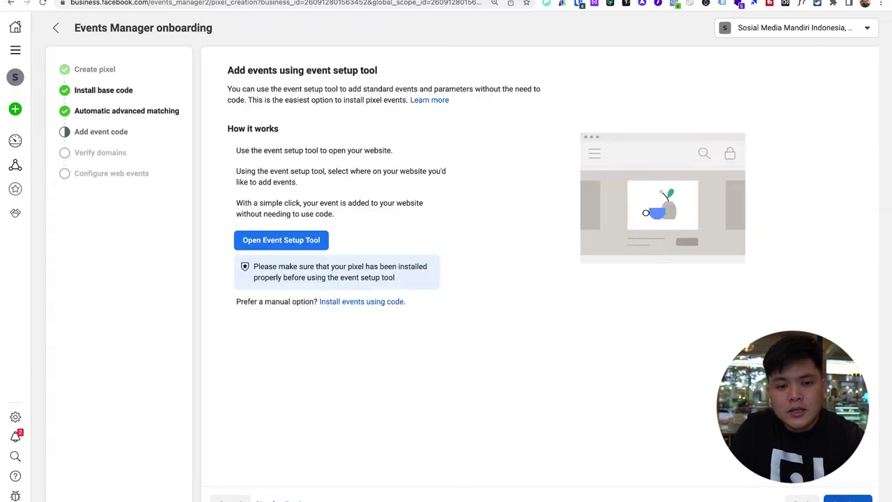
click(847, 499)
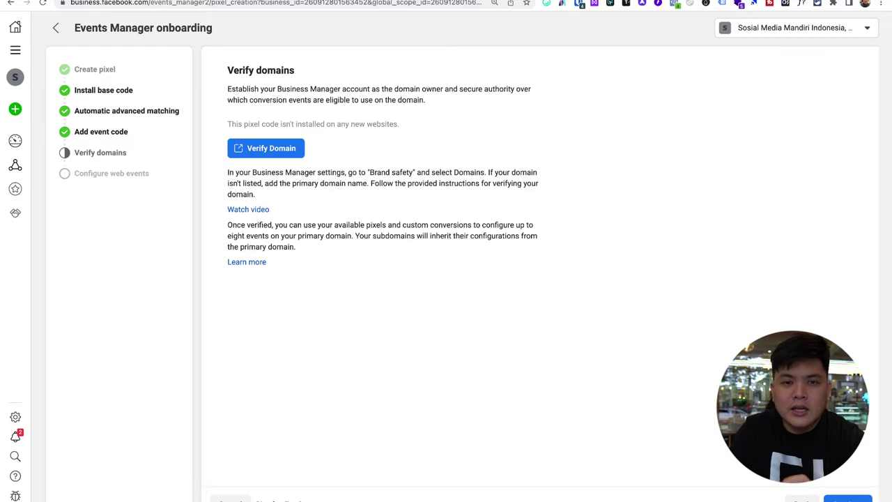
Switch to the upgraded.id website and look over its home page
key(ctrl+Tab)
scroll(432, 225, down, 5)
scroll(449, 234, down, 4)
scroll(450, 237, up, 10)
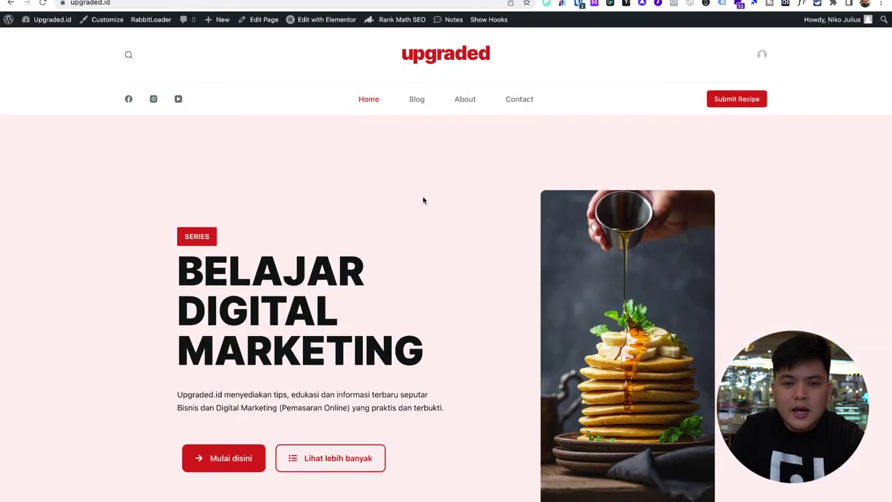
scroll(423, 200, down, 5)
scroll(422, 200, up, 5)
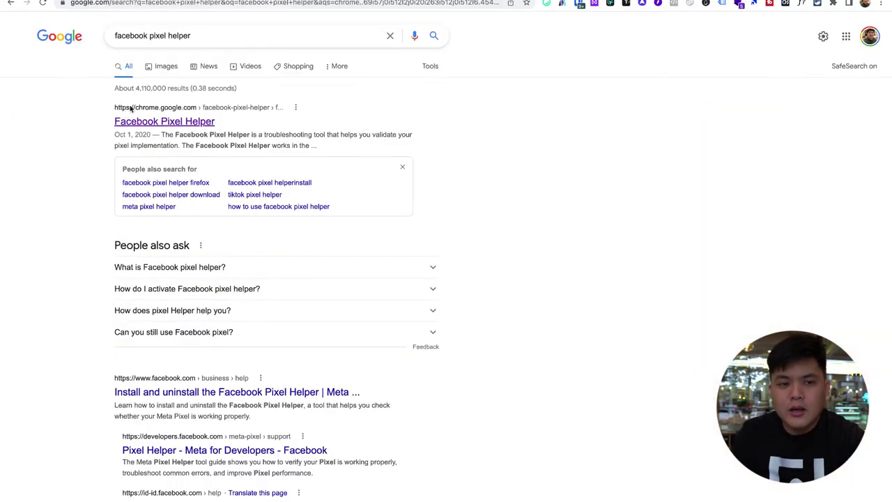
Open the Facebook Pixel Helper extension's Chrome Web Store page from the Google search results
drag(108, 123, 235, 120)
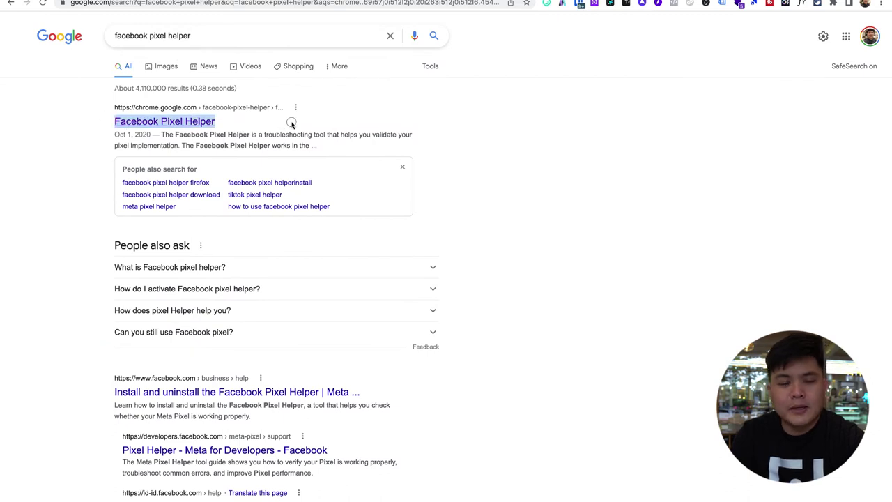
click(389, 138)
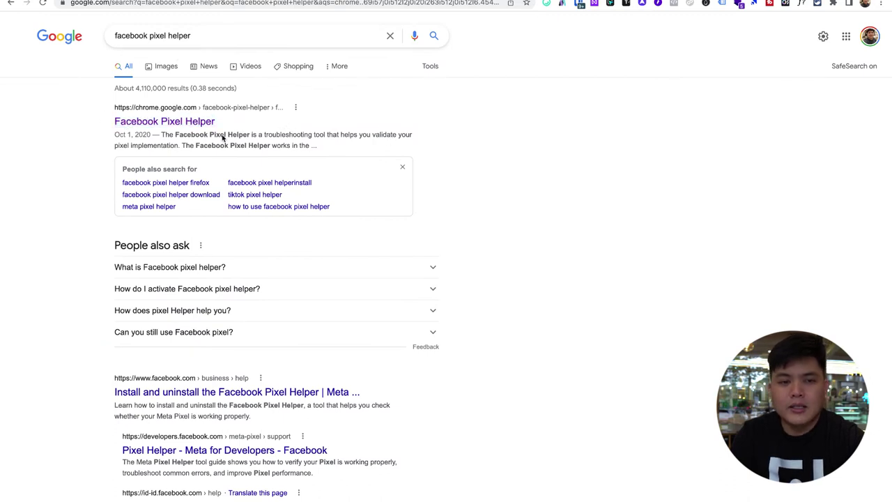
click(186, 123)
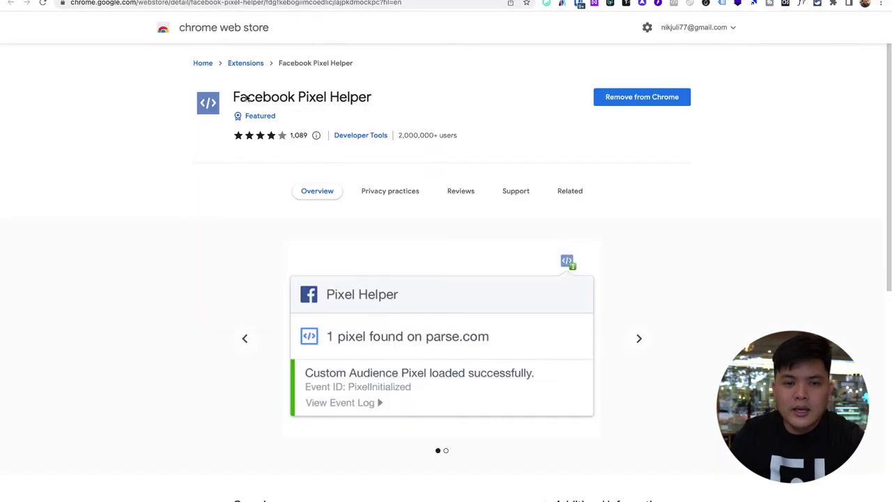
drag(233, 98, 391, 98)
click(393, 98)
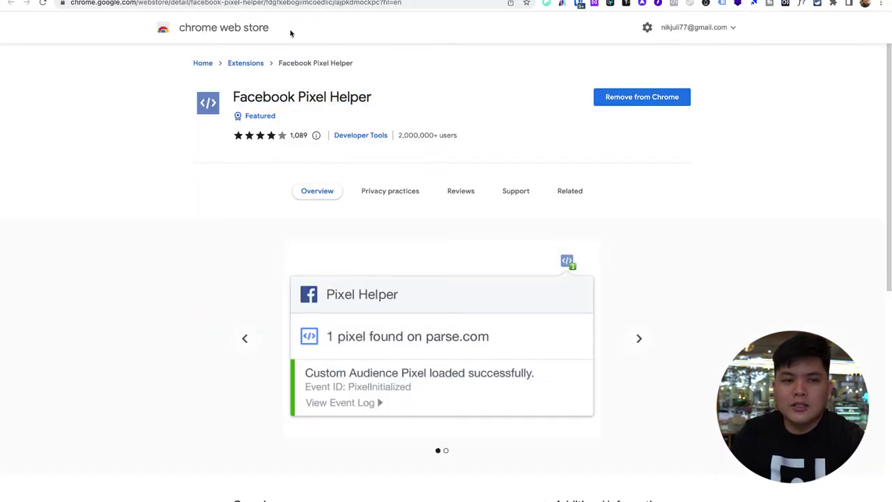
Reload the Chrome Web Store page and check it for pixels with Facebook Pixel Helper
key(super+r)
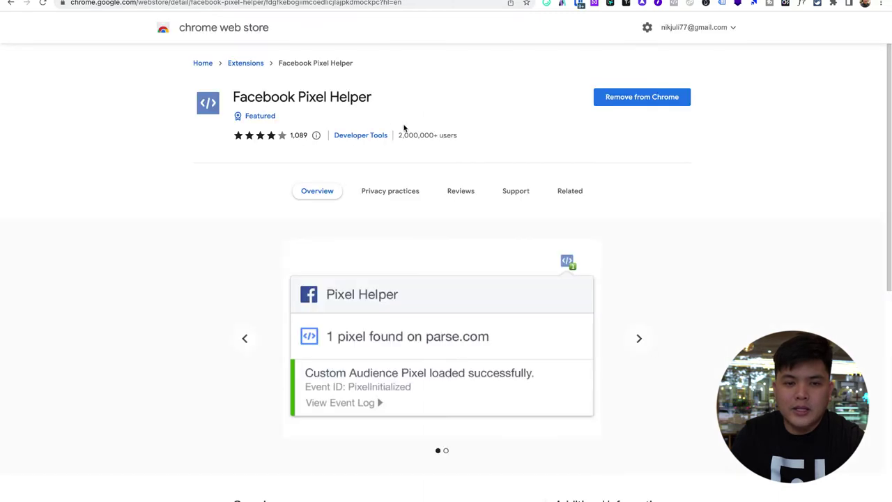
click(674, 3)
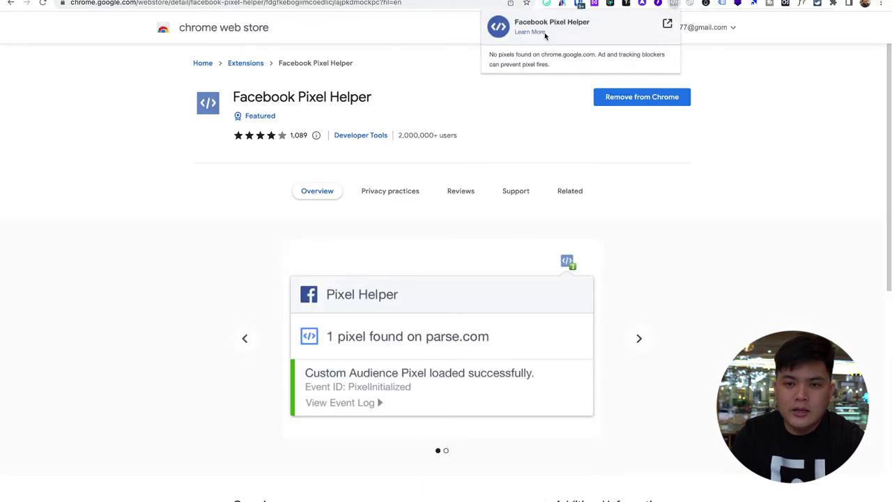
click(376, 28)
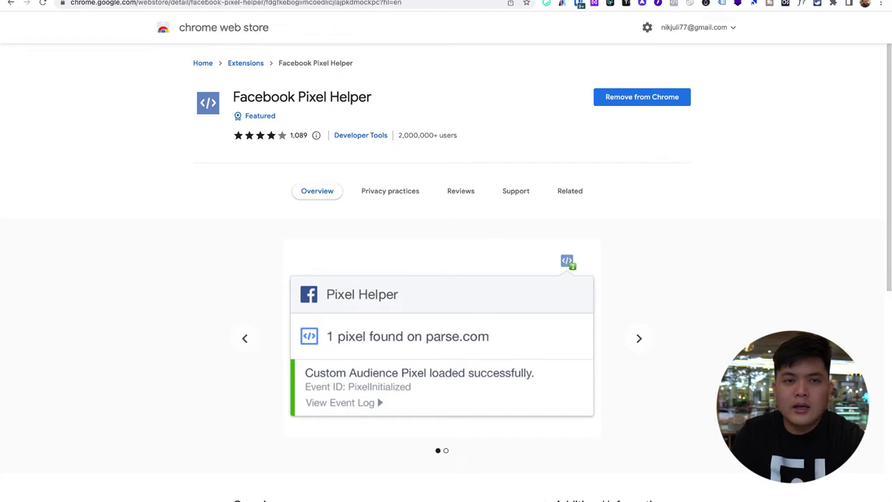
Check the upgraded.id home page for installed pixels with Facebook Pixel Helper and read its report
key(ctrl+Tab)
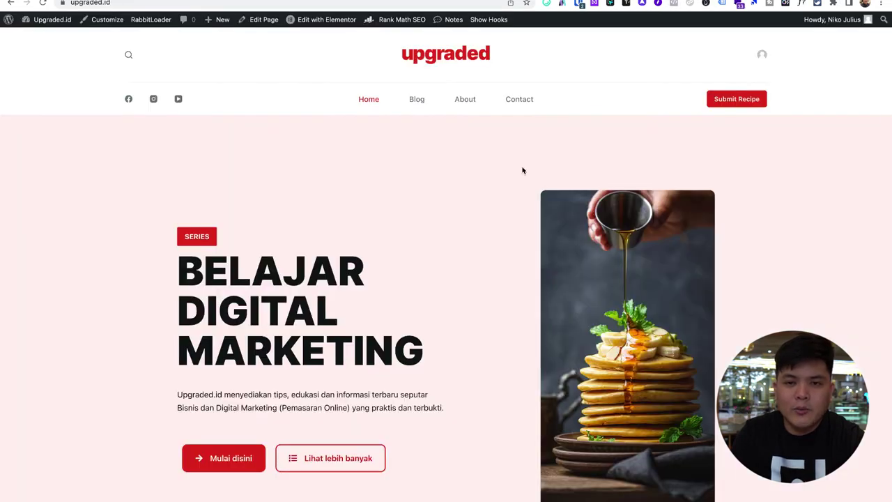
click(674, 3)
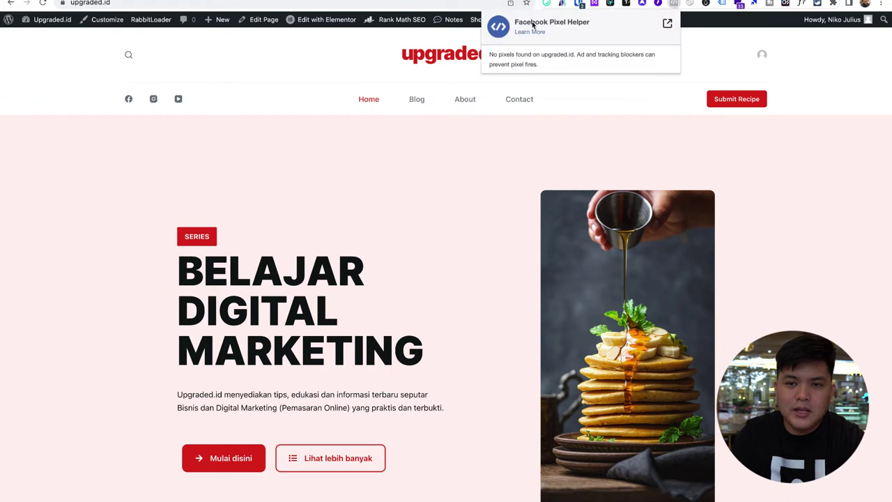
drag(490, 55, 545, 65)
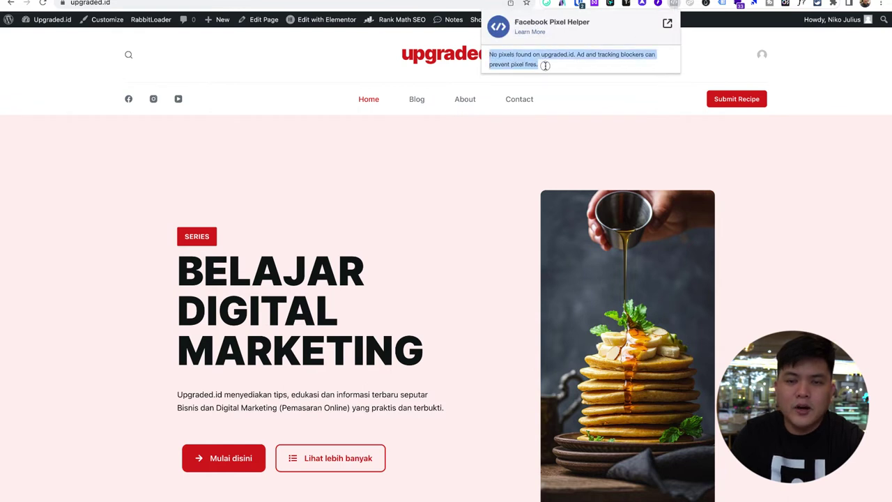
click(575, 56)
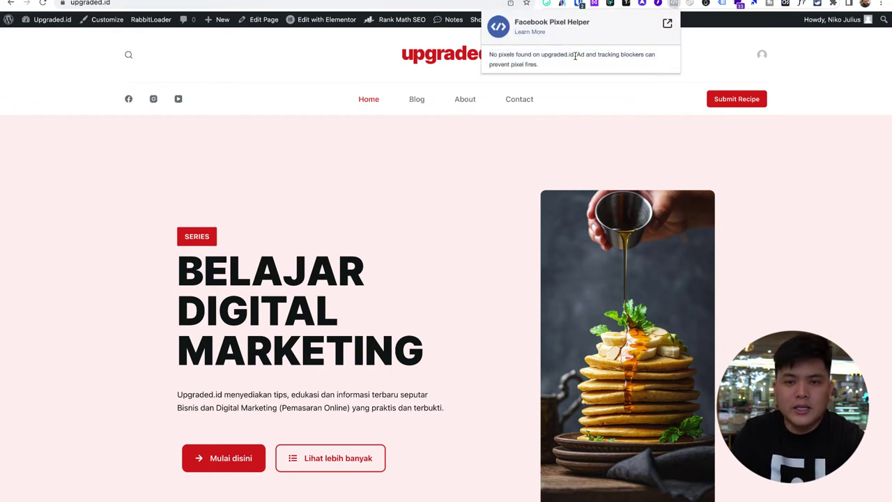
click(627, 89)
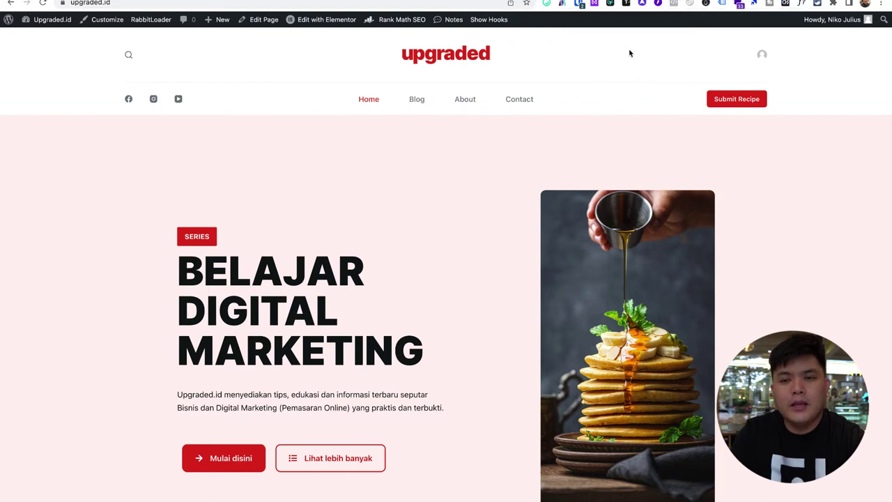
click(676, 4)
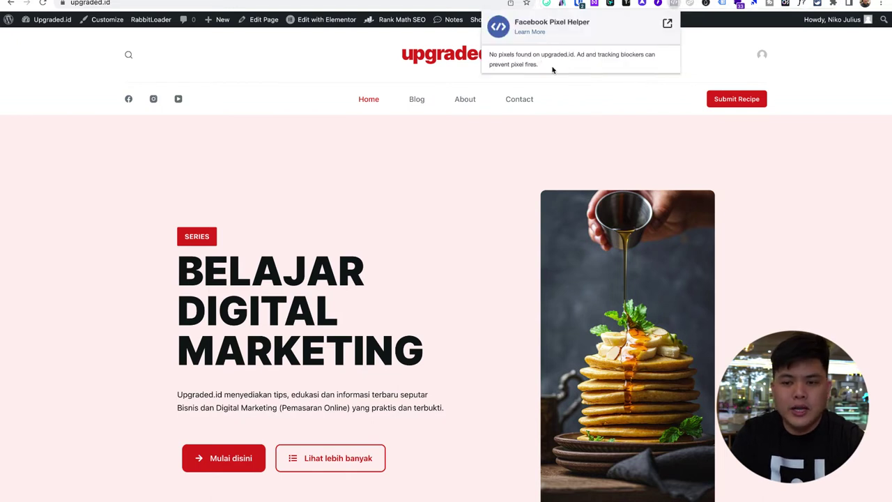
click(558, 122)
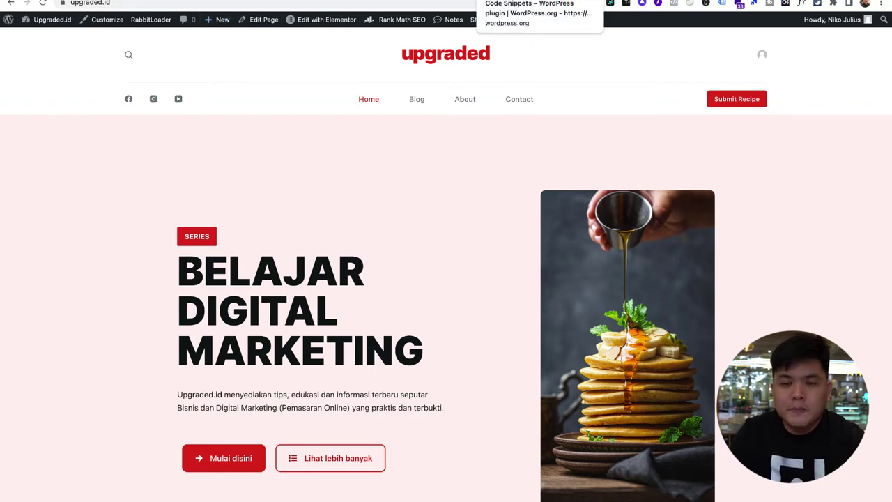
Switch to the WordPress.org page of the WPCode – Insert Headers and Footers plugin and review its title
key(ctrl+Tab)
key(ctrl+Tab)
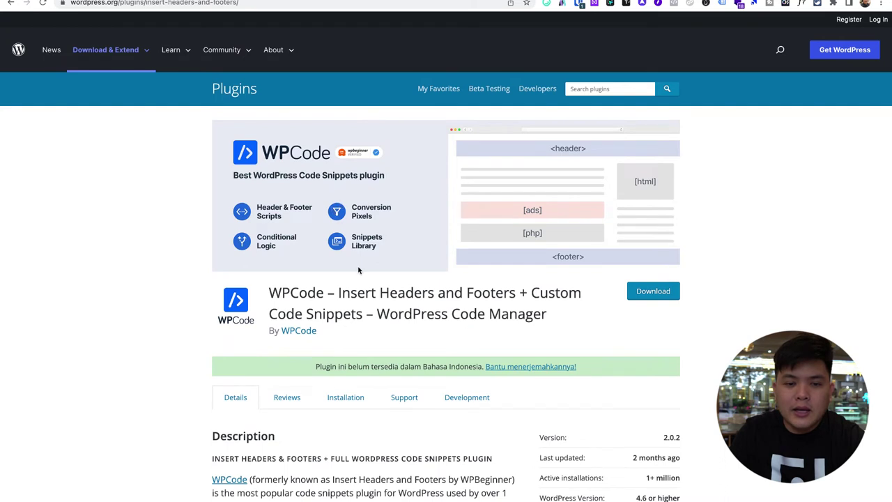
drag(337, 296, 517, 298)
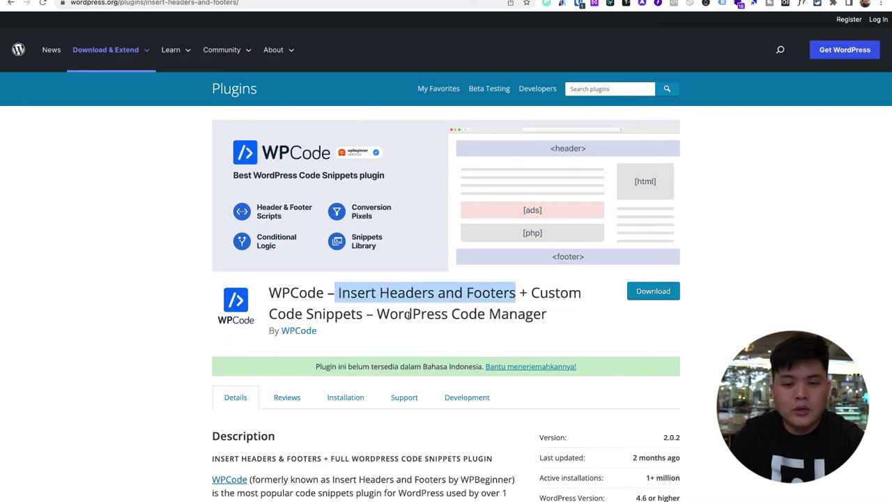
drag(271, 287, 556, 319)
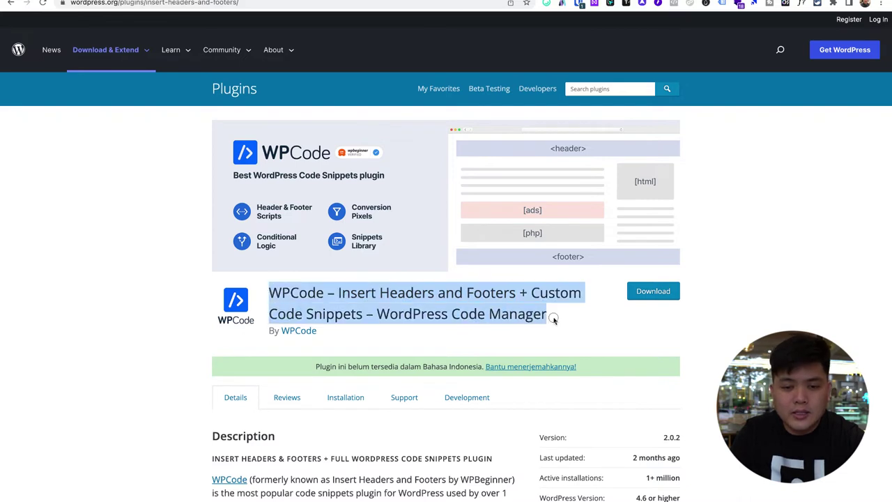
click(556, 318)
Switch to the WordPress.org page of the Code Snippets plugin and look through its description
key(ctrl+Tab)
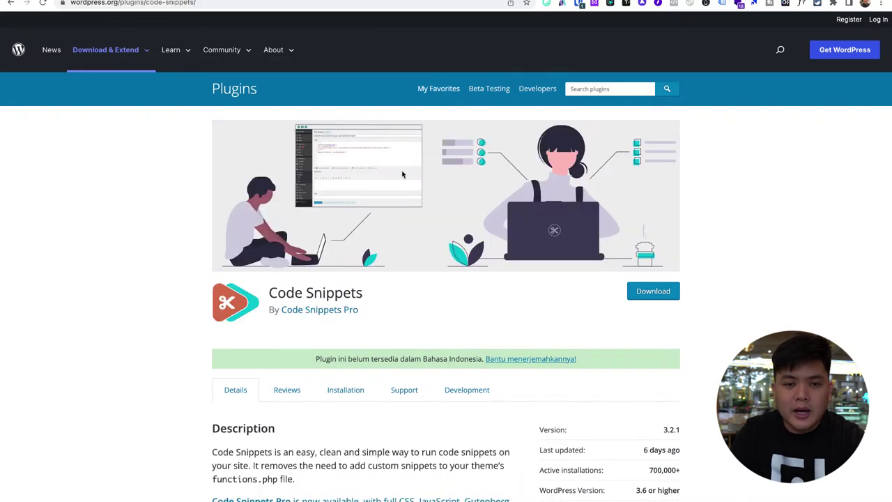
drag(264, 295, 374, 296)
click(364, 295)
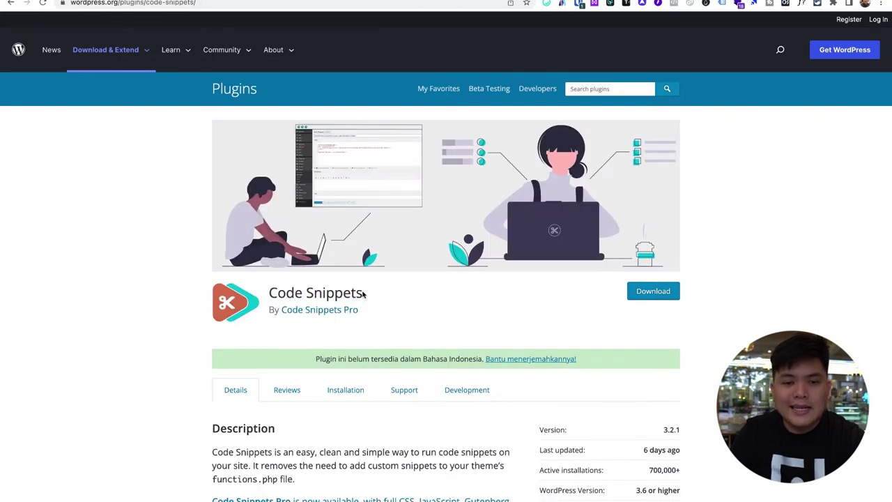
scroll(418, 299, down, 5)
scroll(457, 299, up, 5)
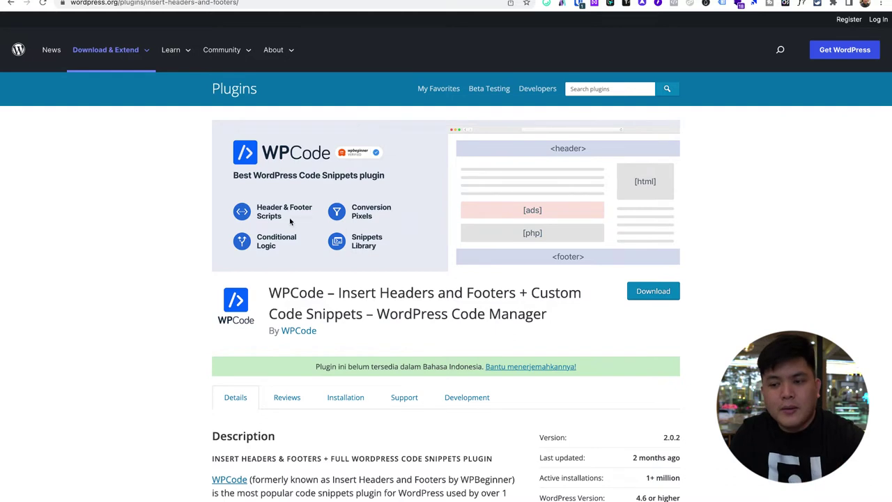
Return to the WPCode plugin page on WordPress.org and review its full title
drag(323, 289, 562, 314)
click(562, 315)
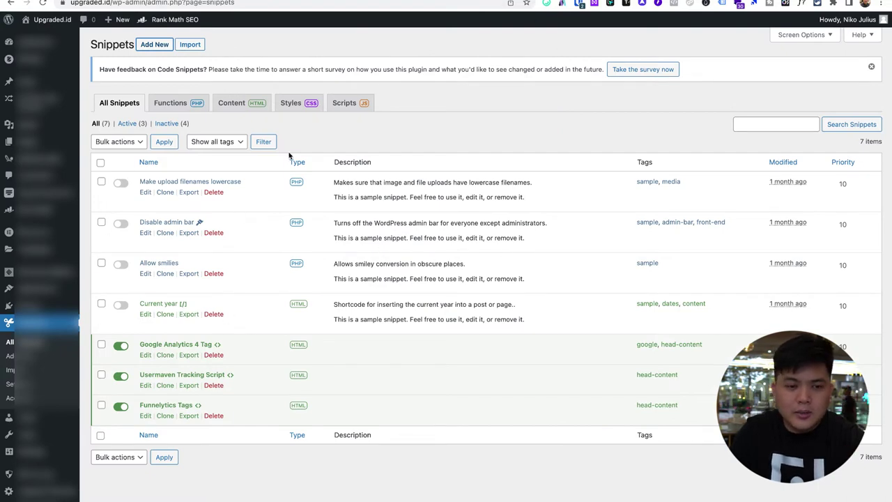
Add a new snippet of the Content (HTML) type and paste the Meta Pixel base code into it
click(156, 45)
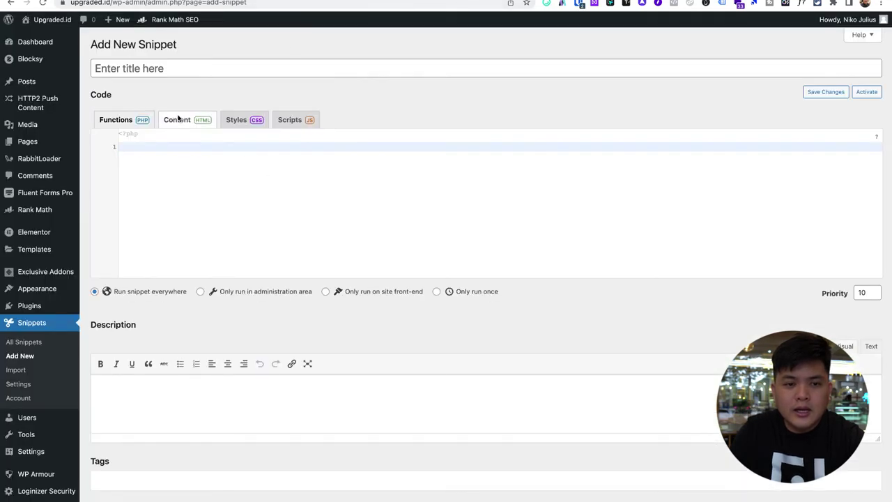
click(170, 122)
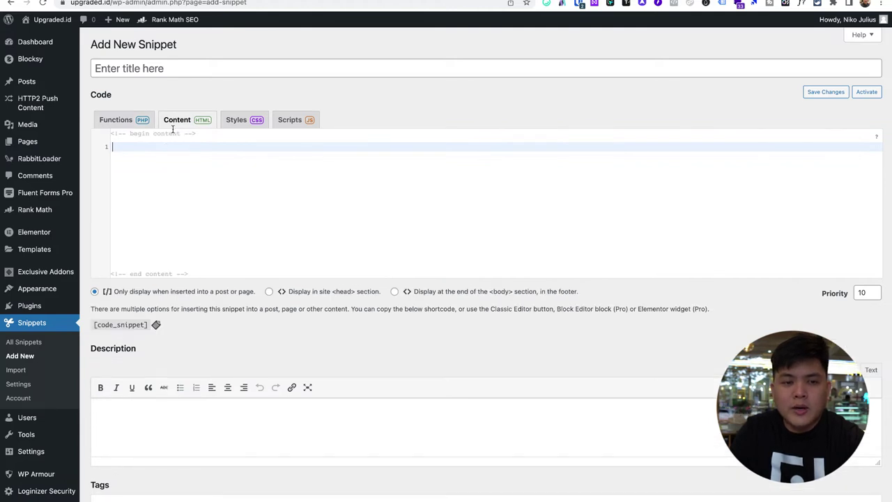
key(super+v)
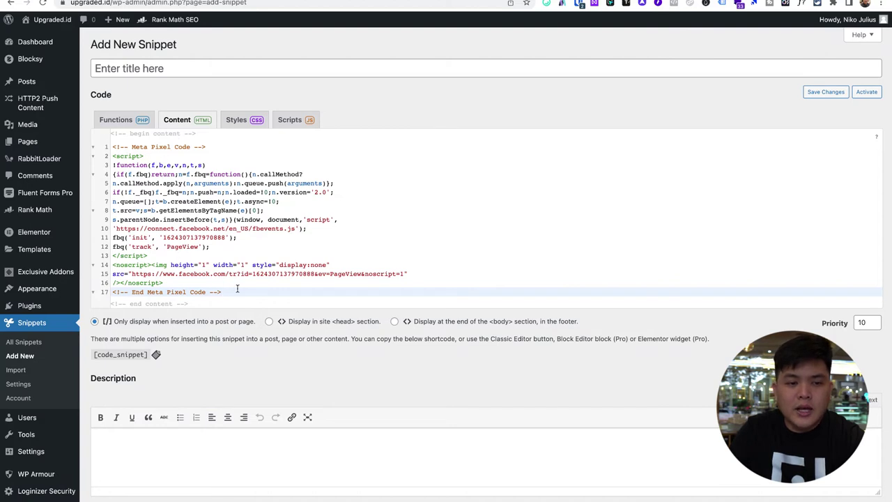
drag(233, 291, 97, 145)
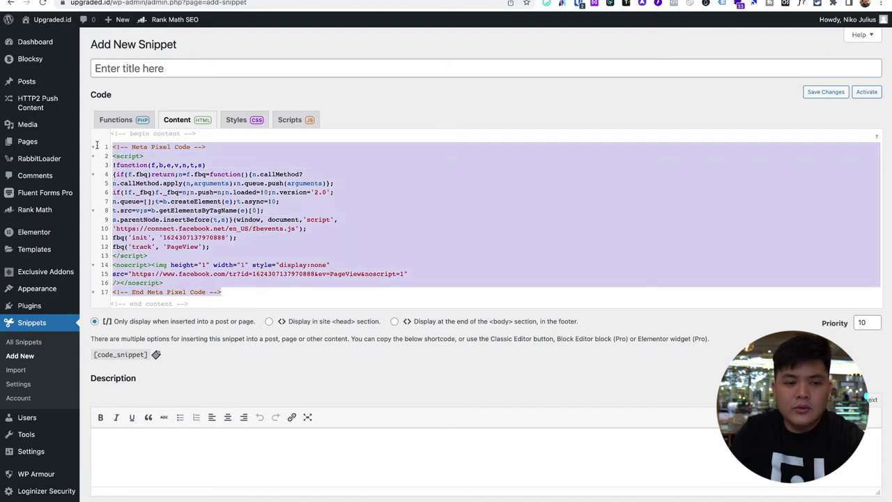
click(242, 182)
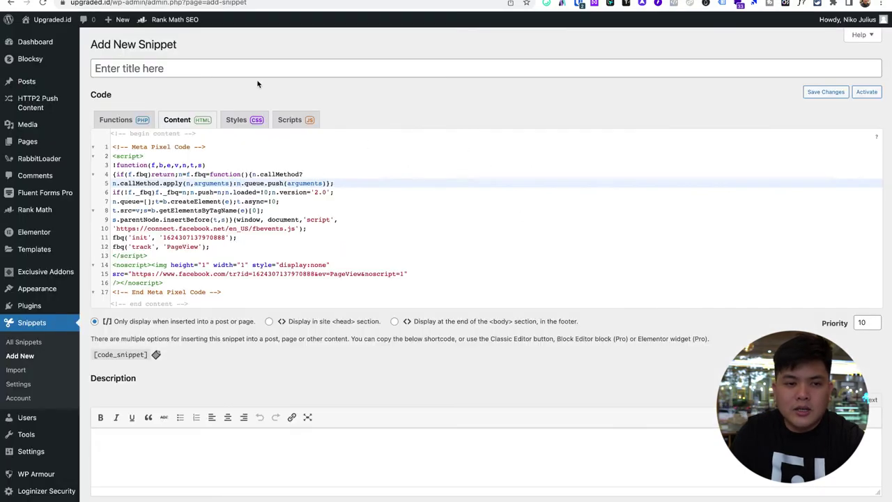
Title the new snippet "Facebook Pixel", then save and activate it
click(248, 67)
text(Fa)
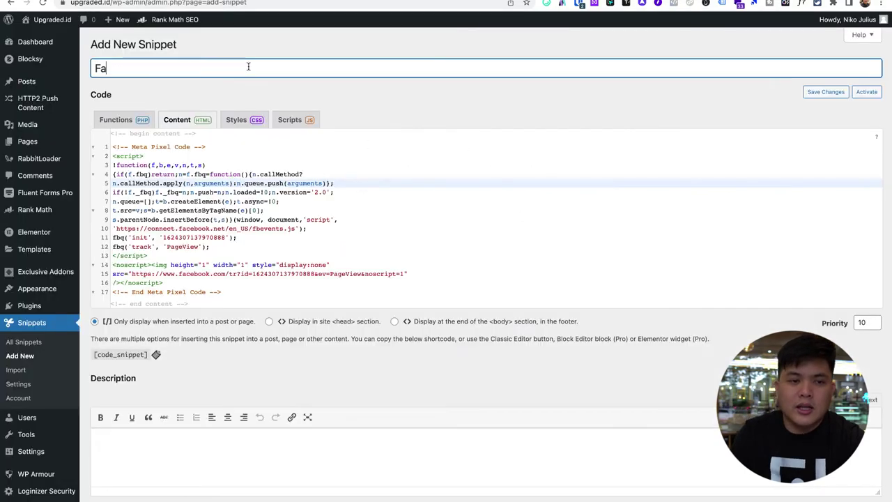
text(cebook Pixel)
click(352, 84)
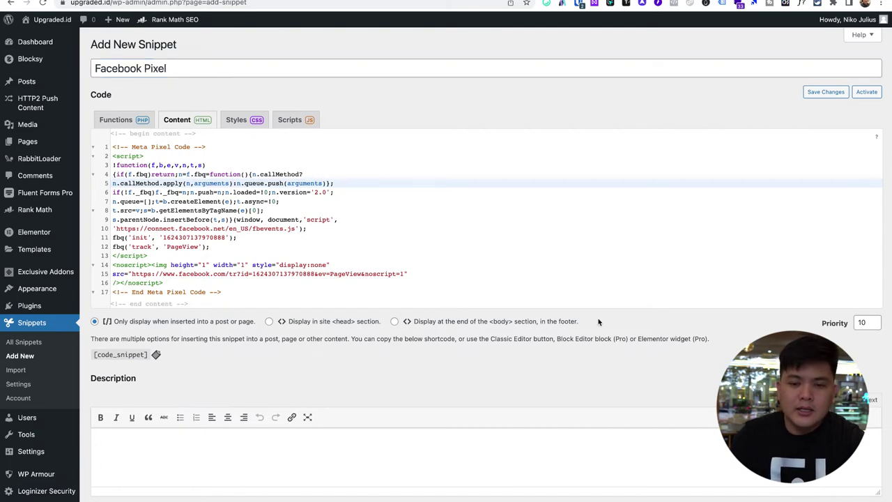
scroll(598, 322, down, 3)
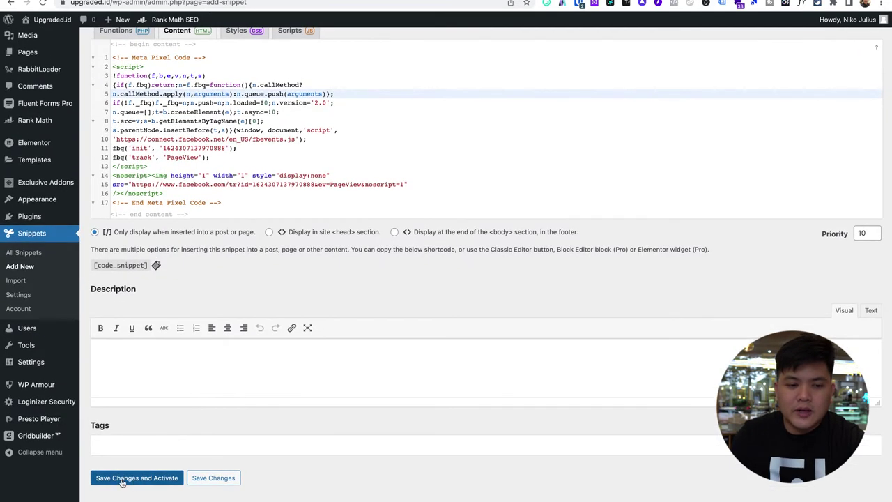
click(123, 481)
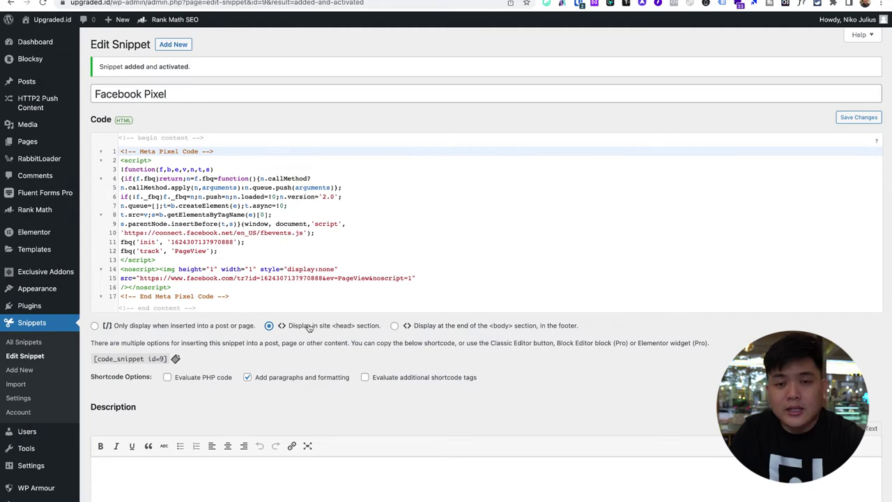
Set the Facebook Pixel snippet to display in the site <head> section and save the changes
scroll(210, 411, down, 3)
click(117, 478)
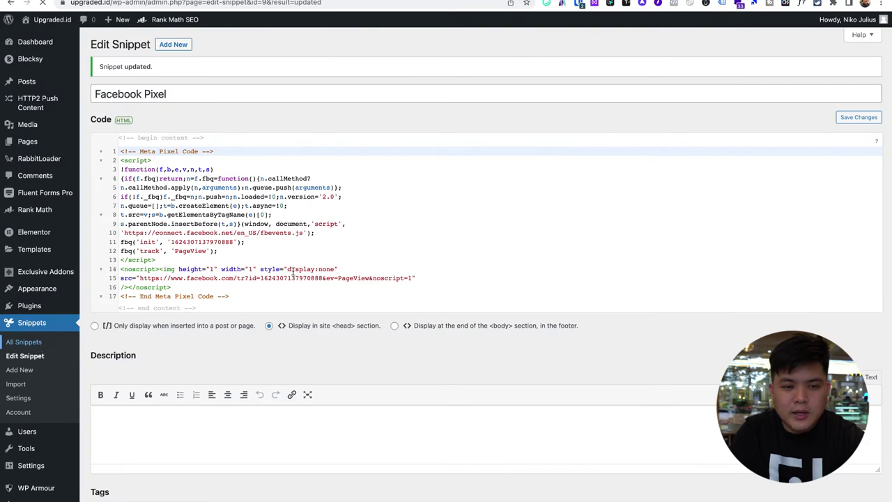
Go to the list of all snippets and check the activation of the Facebook Pixel entry
scroll(292, 271, down, 2)
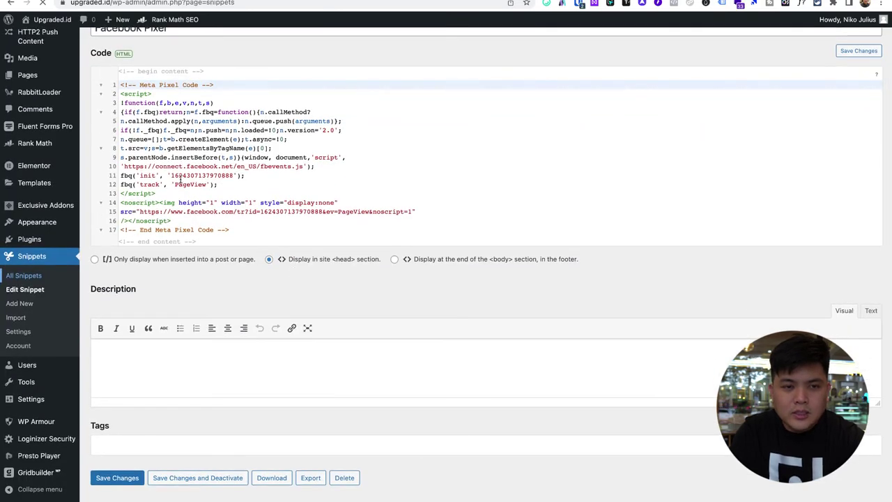
scroll(244, 272, down, 1)
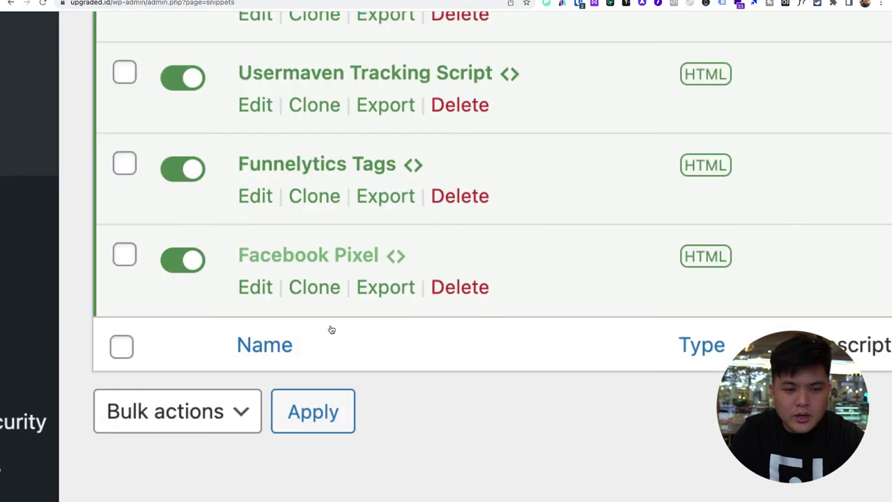
scroll(298, 259, up, 2)
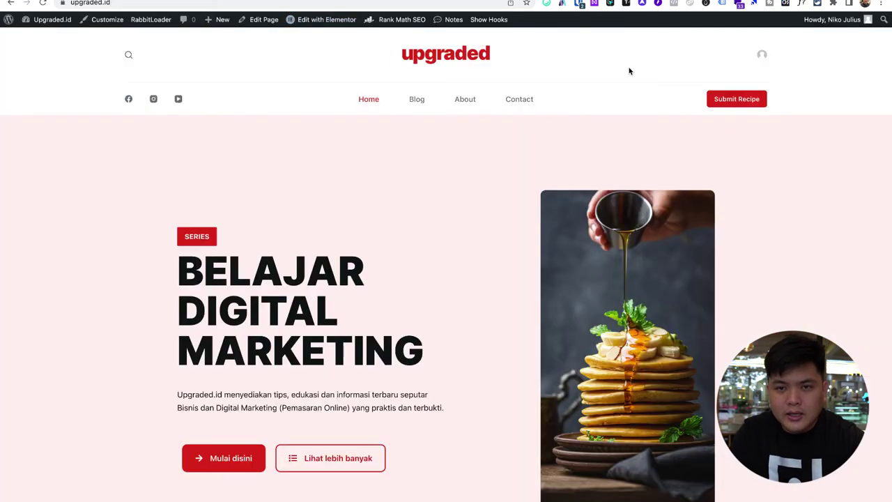
Check the upgraded.id home page with Facebook Pixel Helper and inspect the details of its PageView event
click(674, 3)
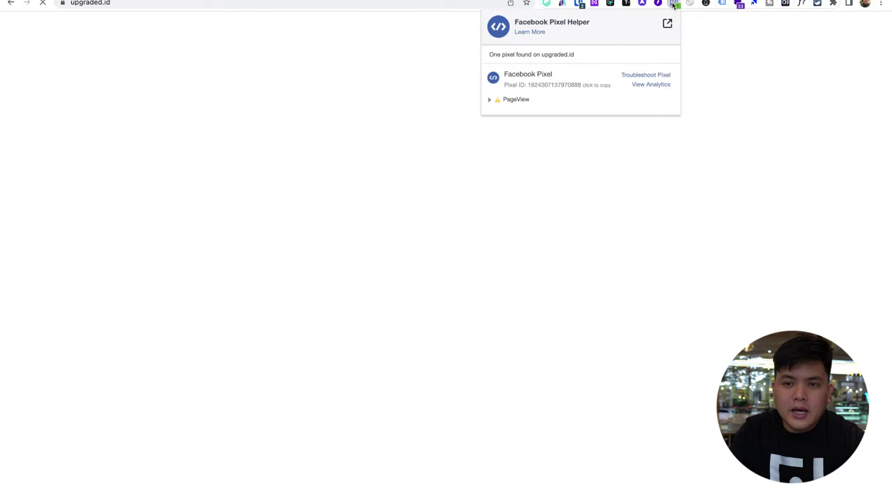
click(674, 4)
click(675, 3)
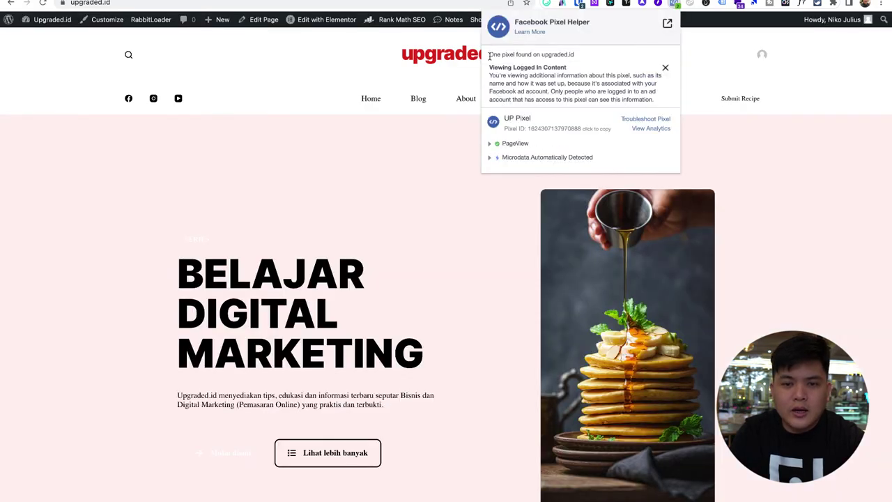
drag(489, 68, 650, 98)
click(545, 91)
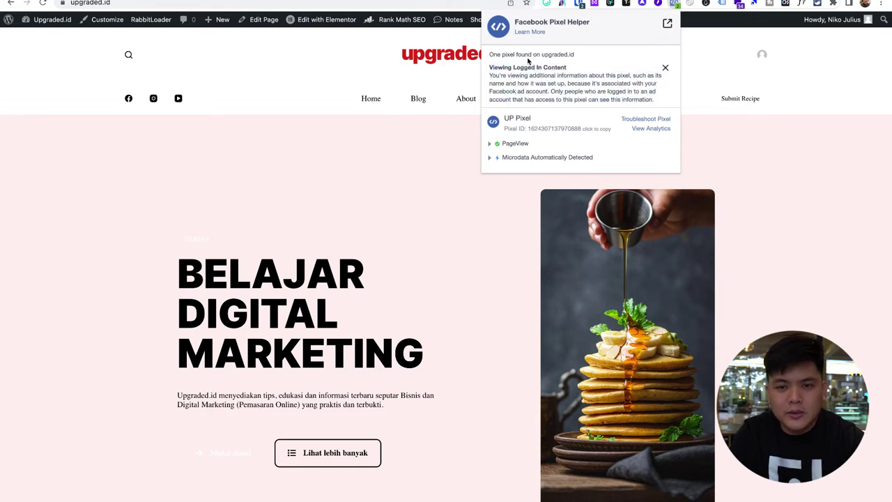
click(507, 143)
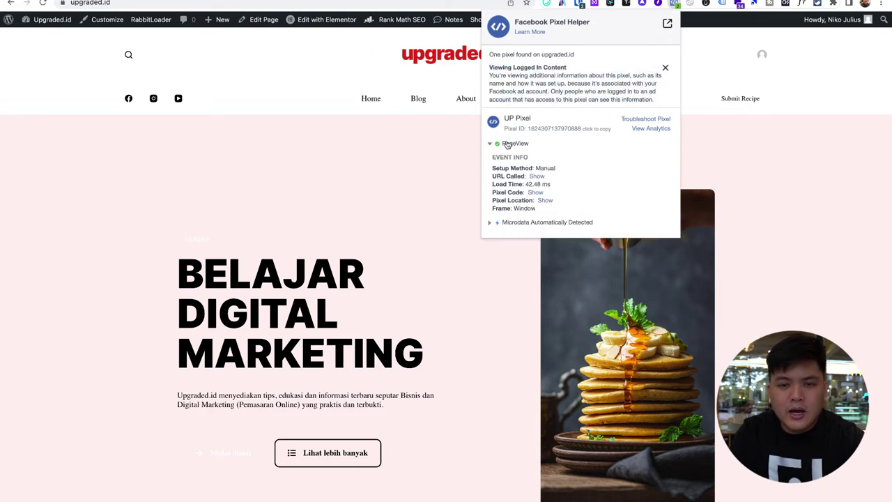
click(509, 144)
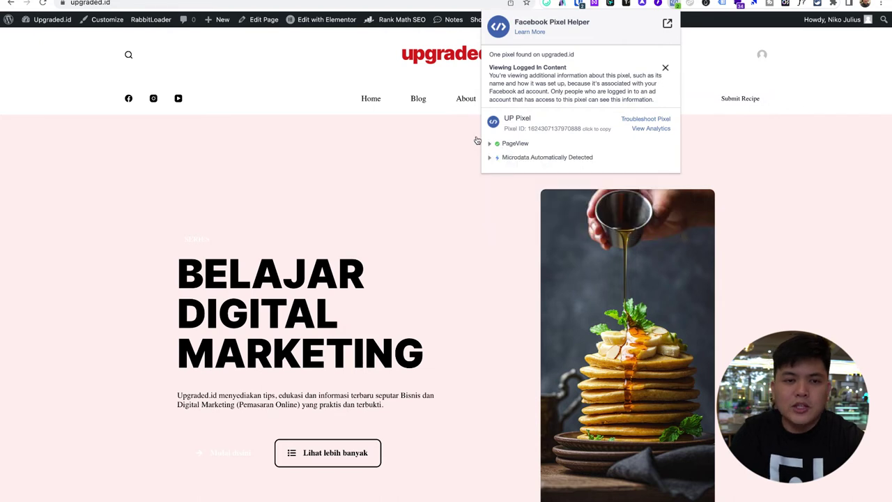
click(418, 174)
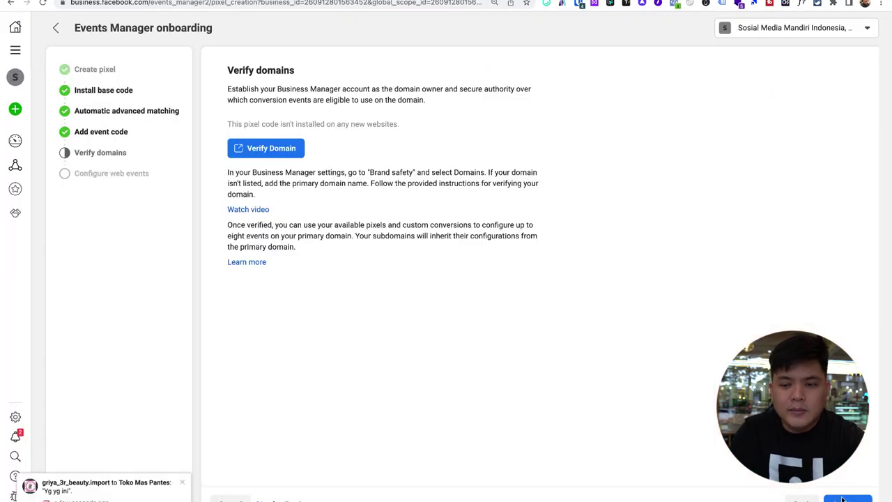
Switch to the Events Manager onboarding, move past domain verification and return to the stage for adding event code
click(843, 499)
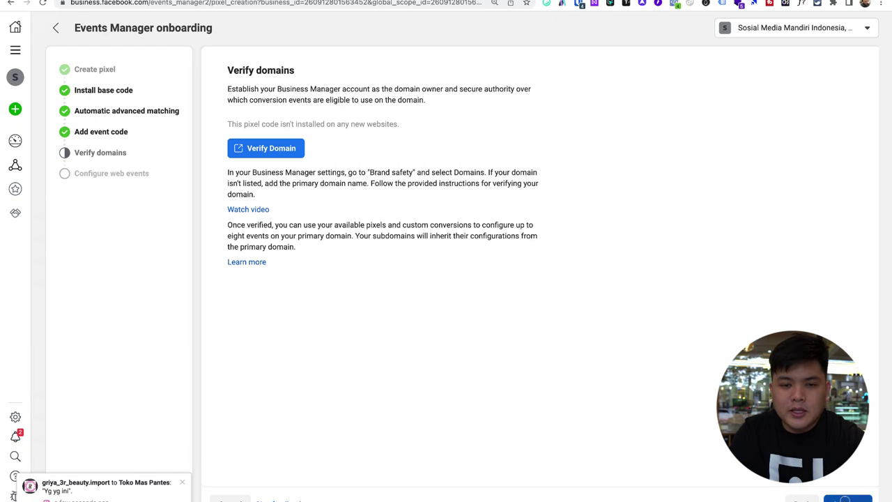
click(98, 113)
click(95, 137)
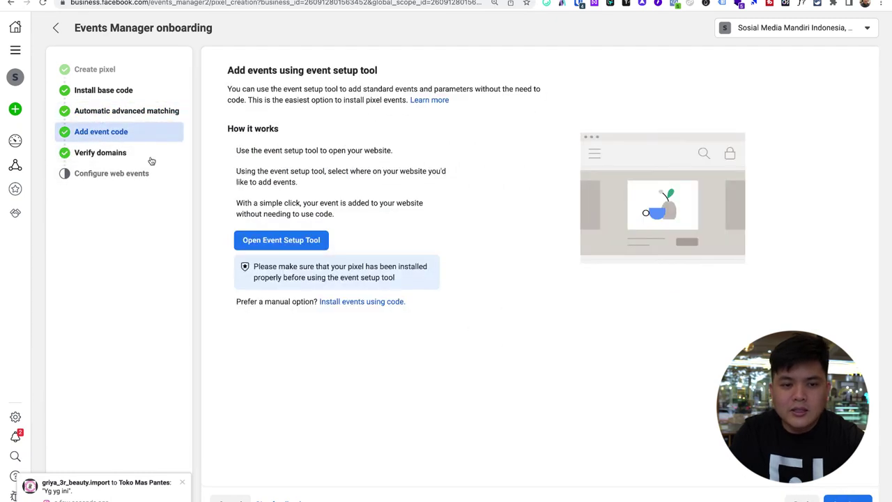
click(286, 241)
click(355, 228)
text(https://upgraded.id)
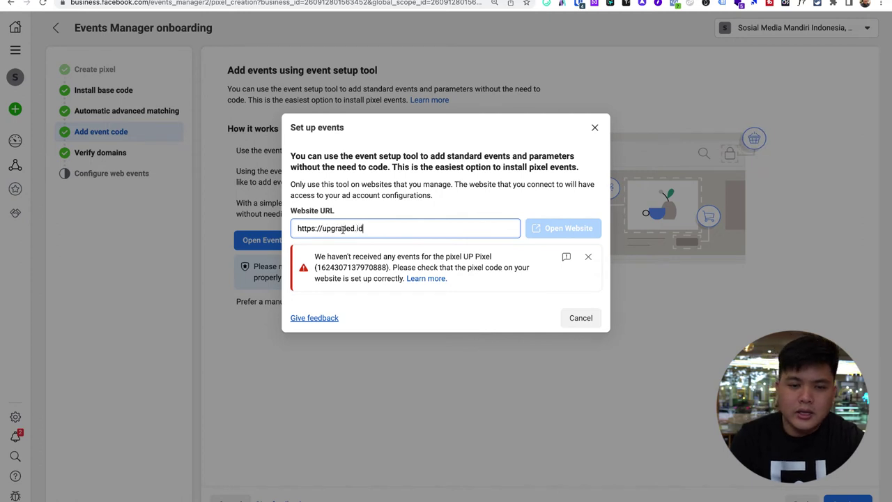
click(425, 191)
click(434, 222)
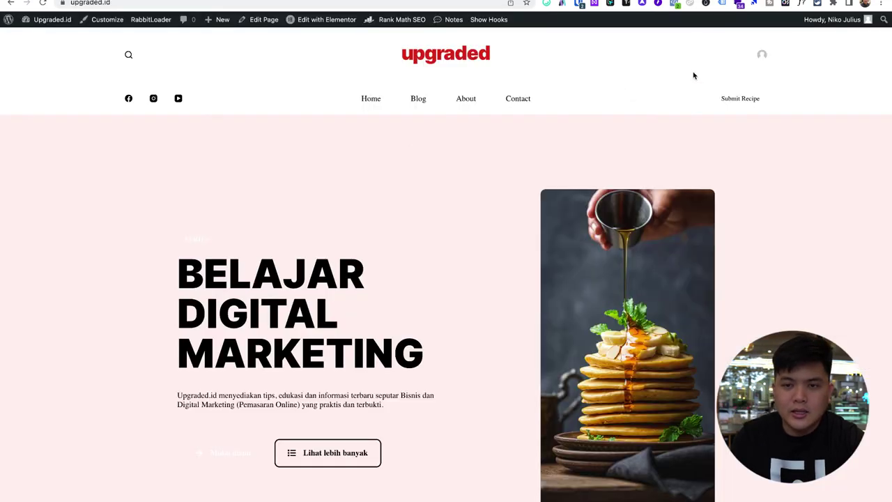
Recheck the pixel on the upgraded.id home page with Facebook Pixel Helper, then cancel the event setup
click(674, 4)
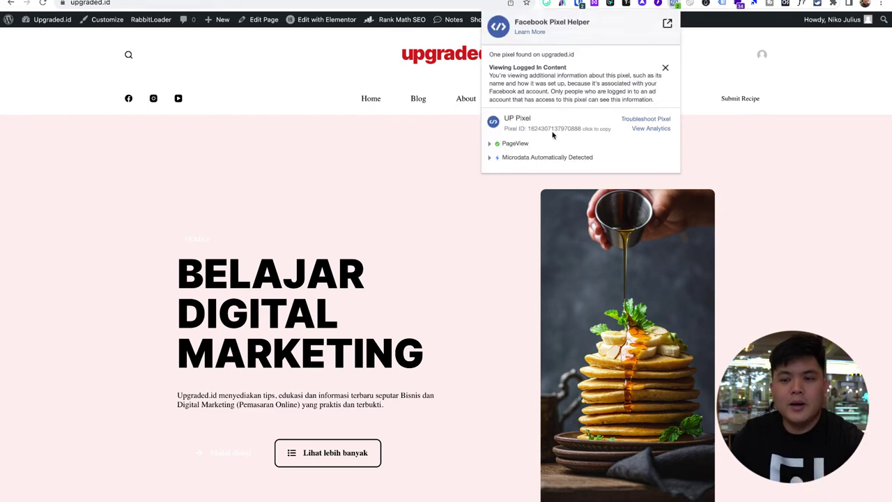
click(361, 167)
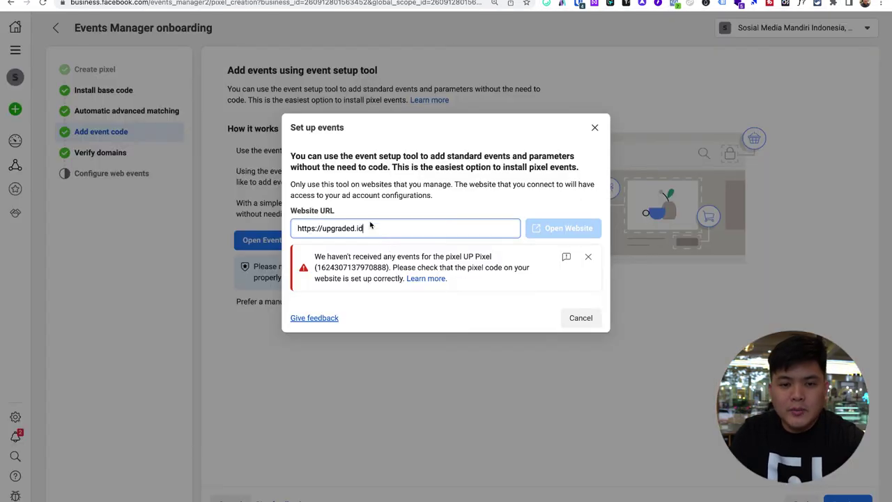
click(584, 317)
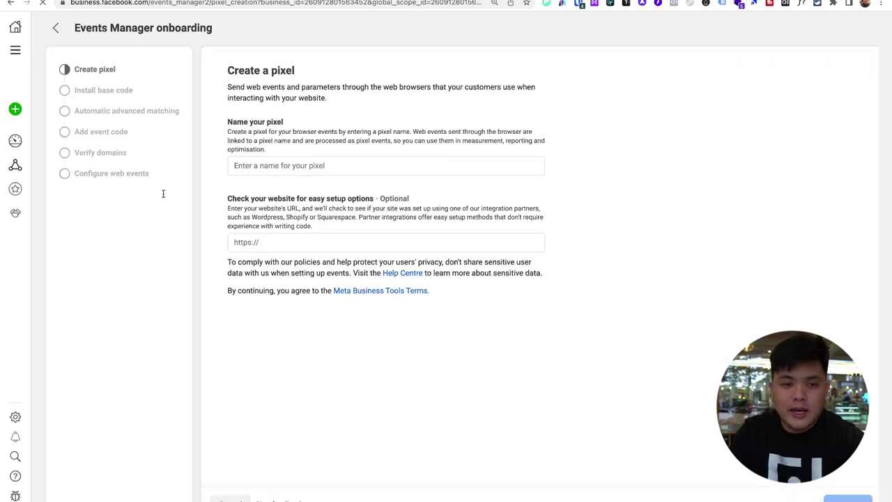
Leave the onboarding, compare the two UP Pixel data sources with Pixel Helper's ID, and review the installed pixel's overview
click(55, 28)
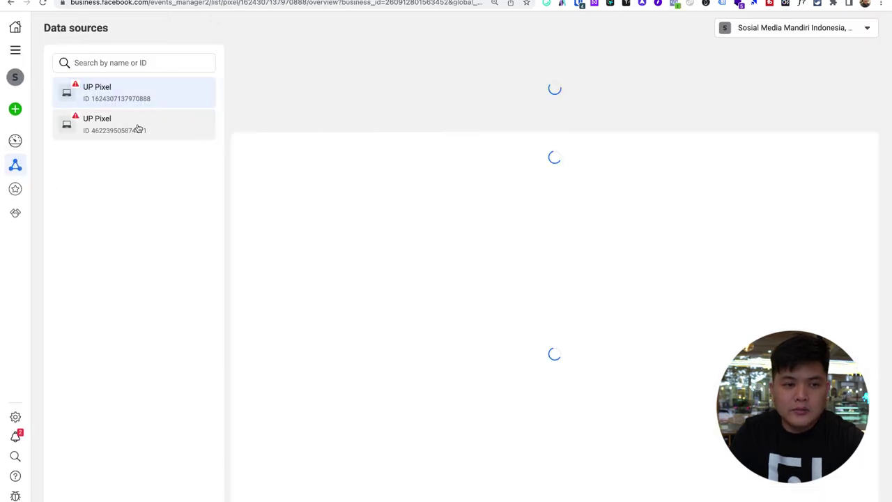
click(138, 128)
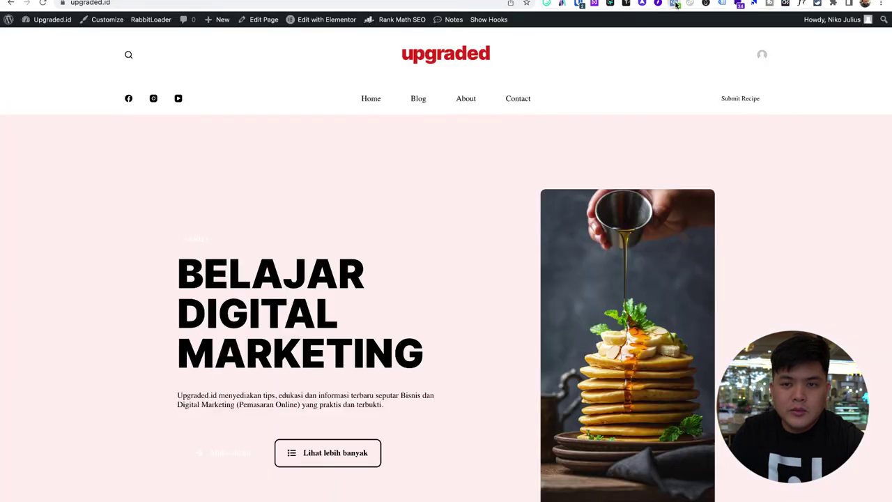
click(673, 4)
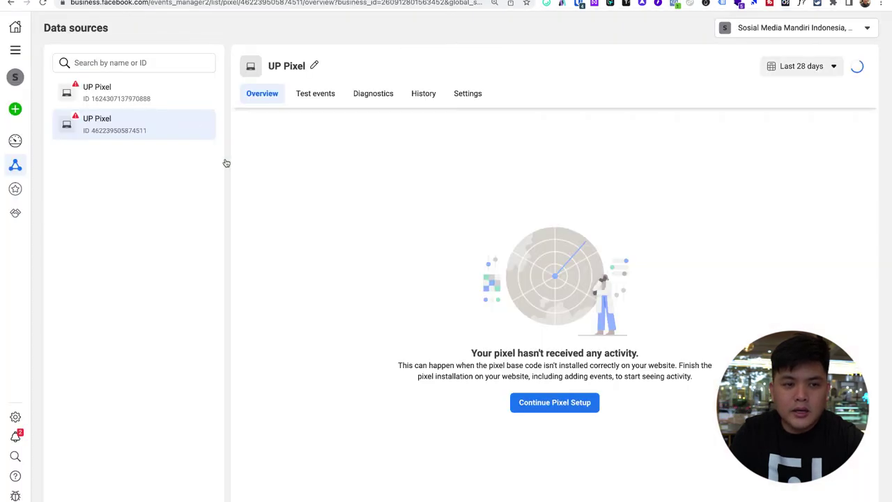
click(140, 99)
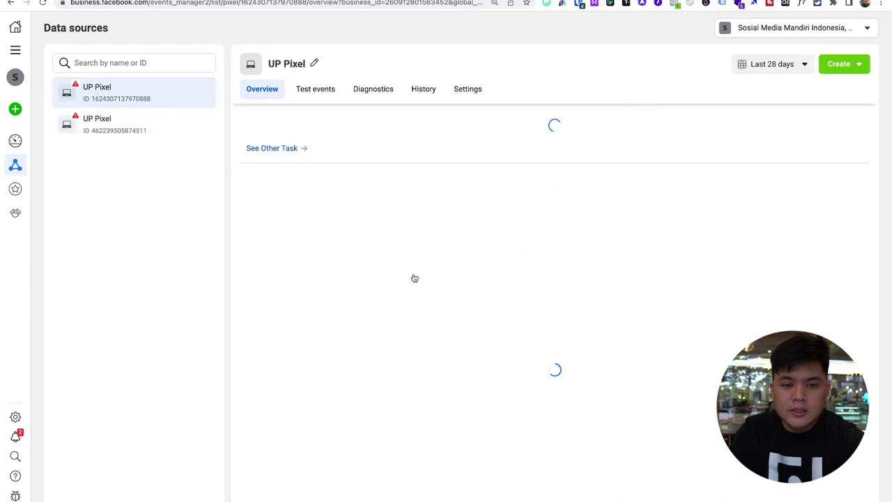
scroll(414, 278, down, 2)
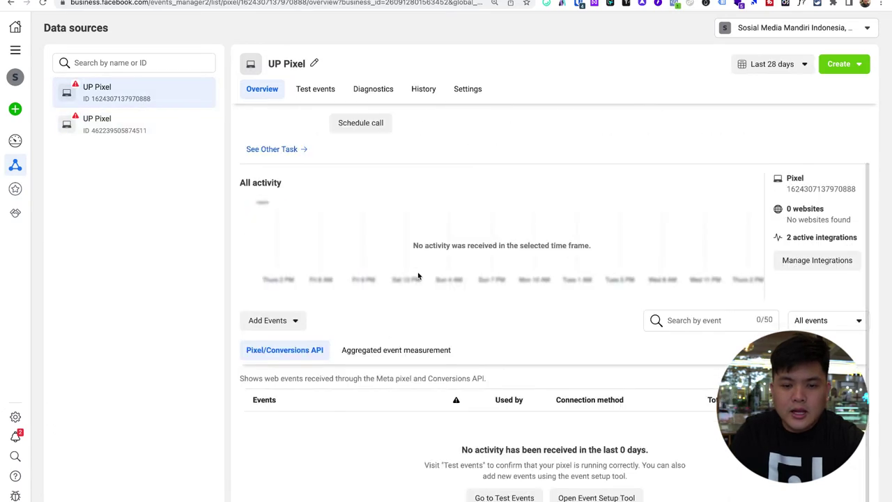
scroll(361, 188, up, 2)
click(313, 92)
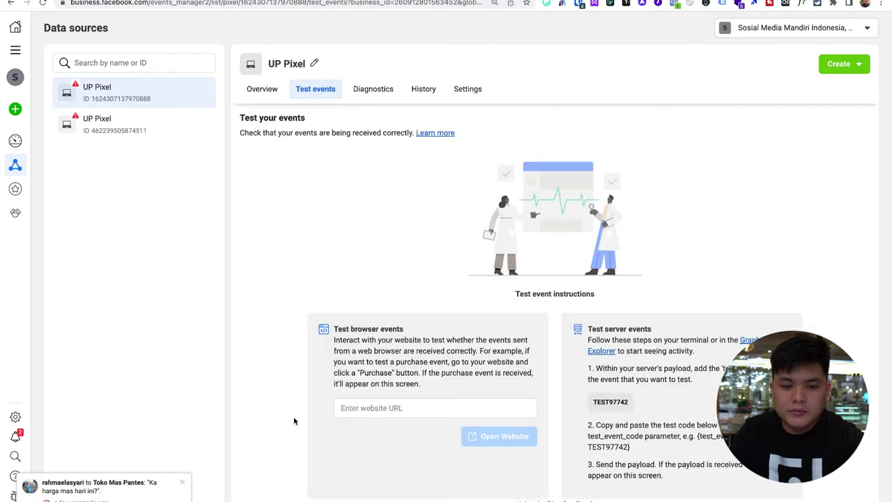
click(183, 483)
click(398, 409)
key(ctrl+v)
key(ctrl+z)
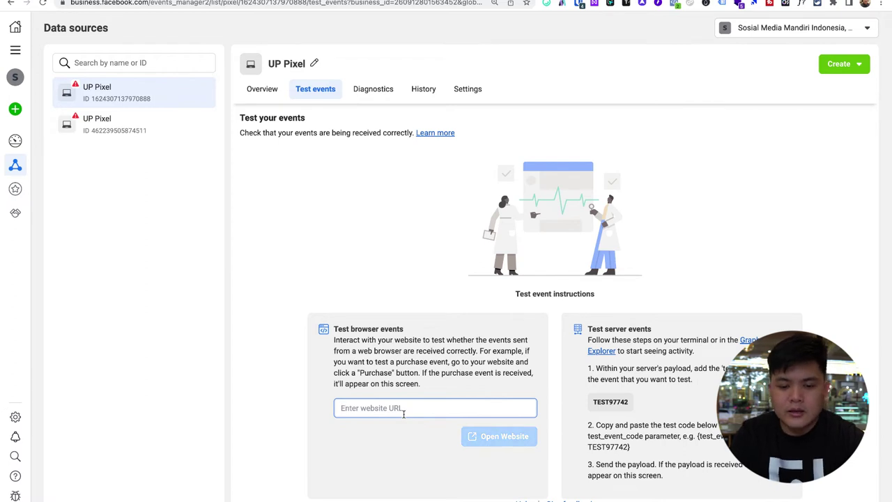
text(https://upgraded.id)
click(483, 437)
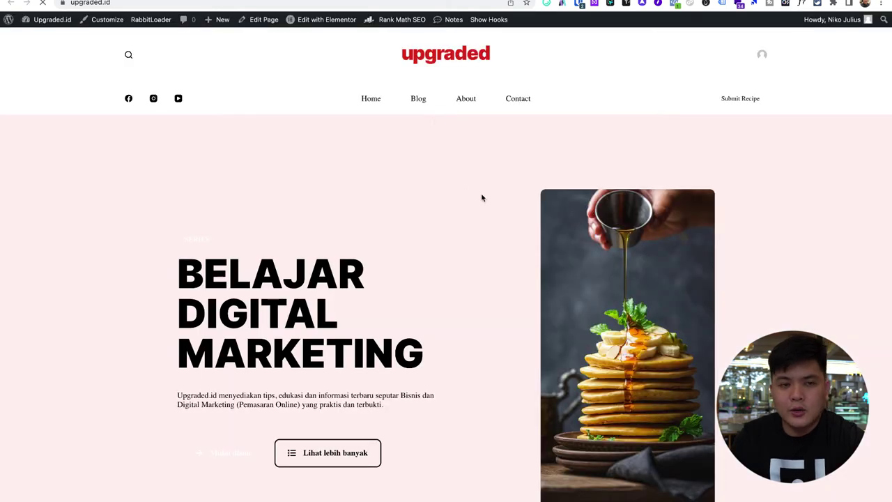
Browse and close the upgraded.id home page, then examine the received PageView event's URL and details in Test events
scroll(481, 201, down, 10)
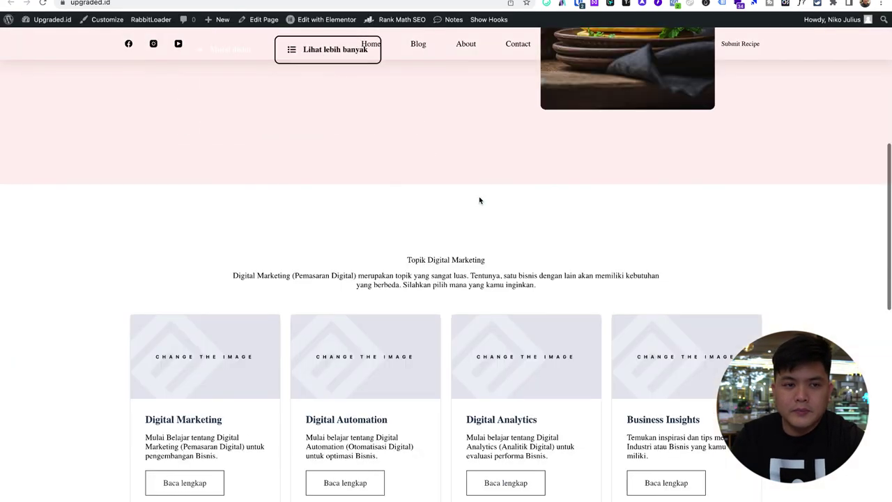
scroll(479, 201, down, 1)
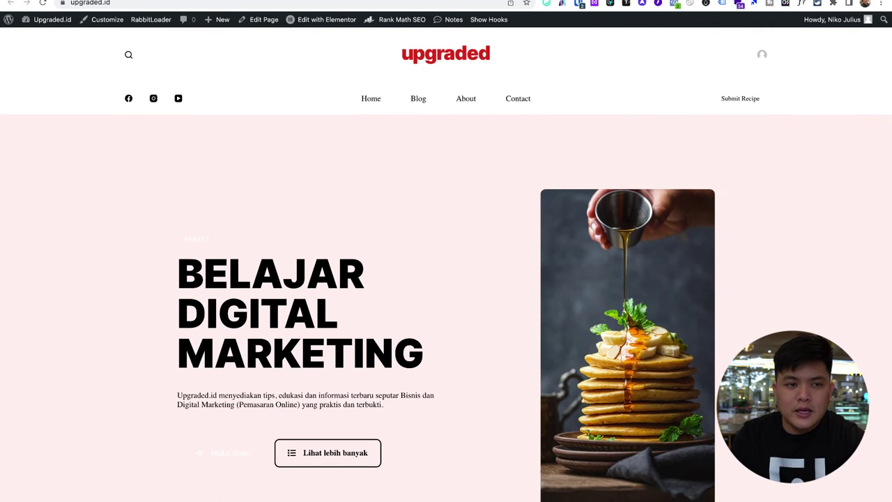
key(ctrl+w)
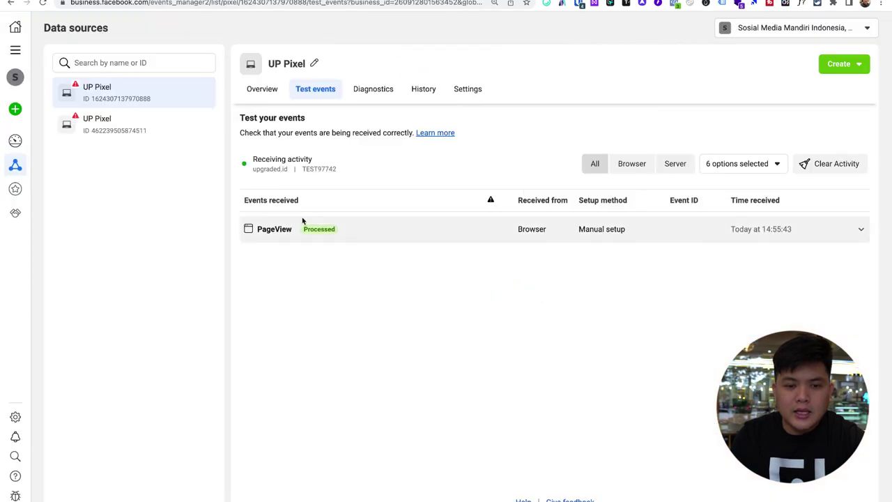
drag(240, 118, 313, 134)
click(339, 143)
click(837, 238)
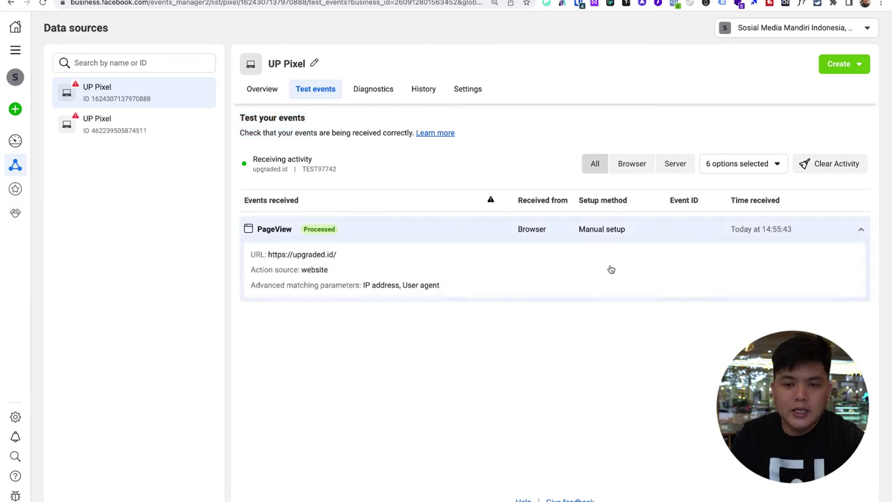
drag(269, 256, 338, 256)
click(321, 273)
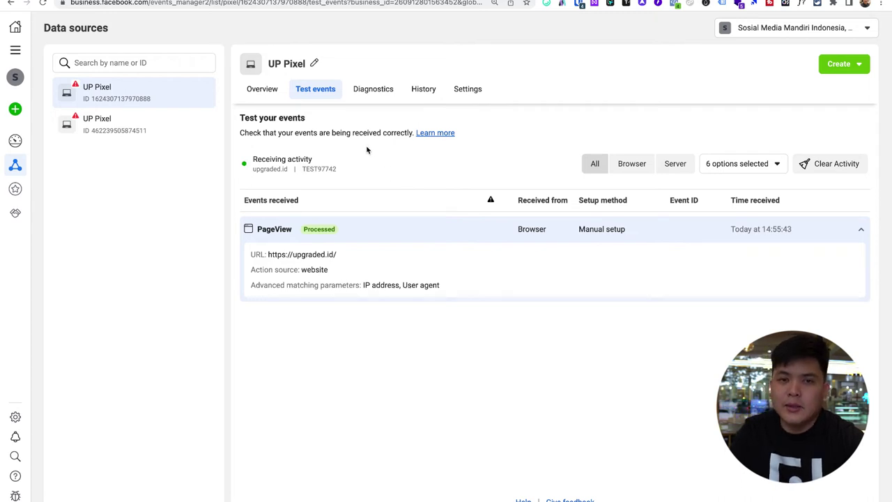
Check the pixel's overview for activity, then reread the PageView entry under Test events
click(273, 97)
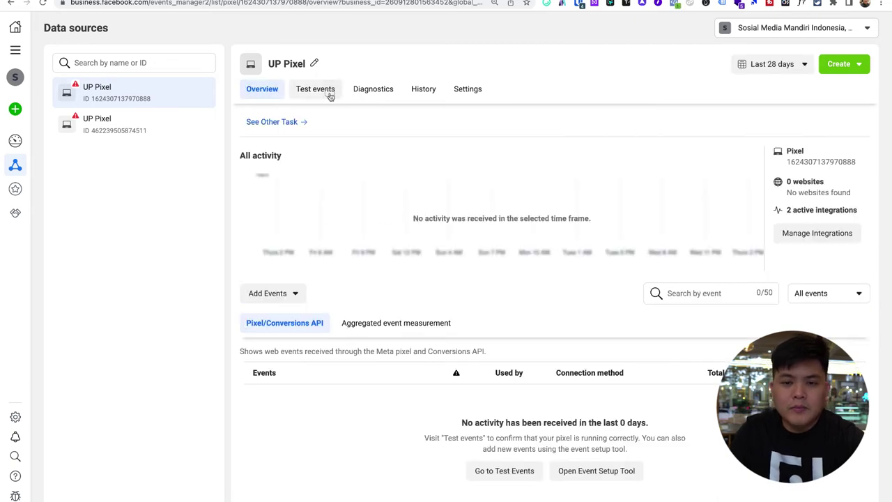
click(329, 96)
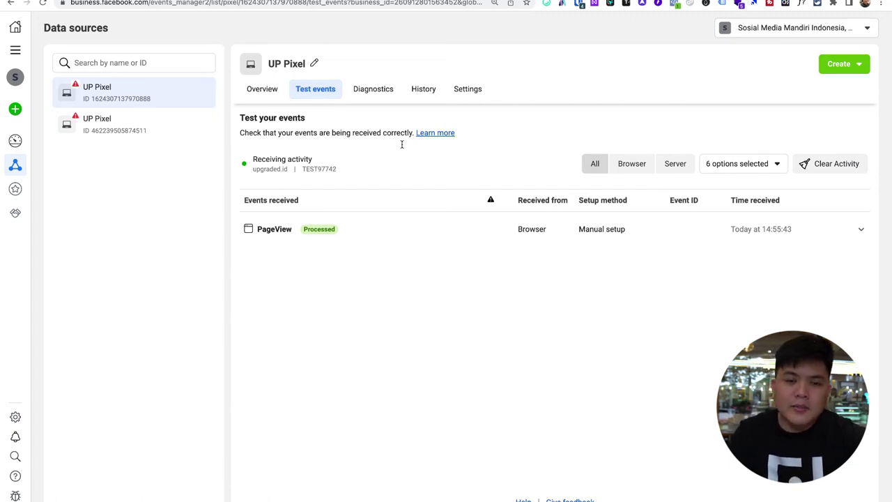
triple_click(363, 133)
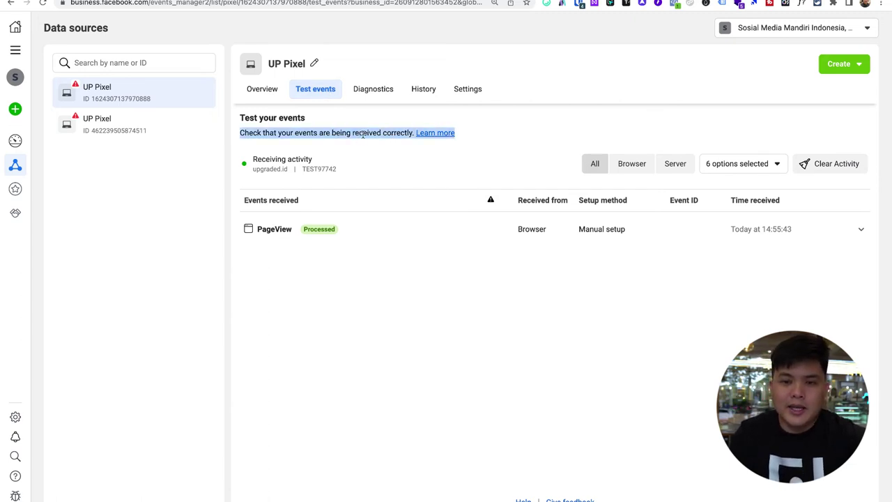
click(363, 134)
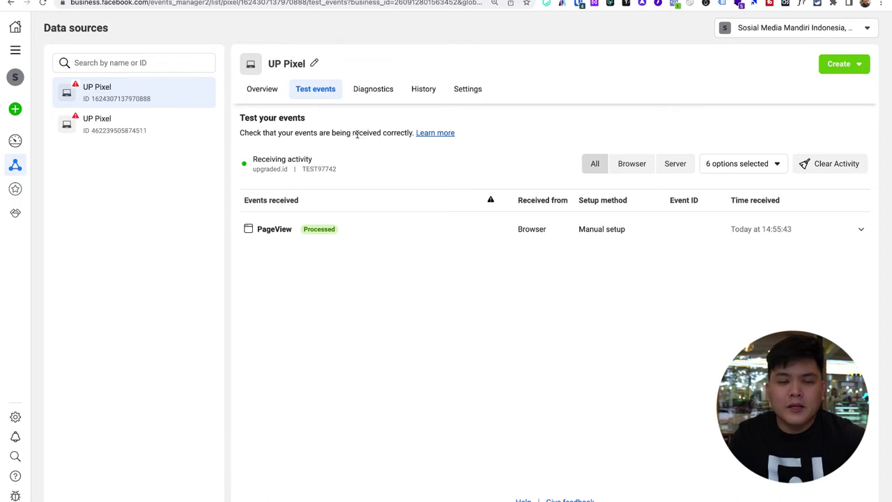
click(833, 233)
click(833, 233)
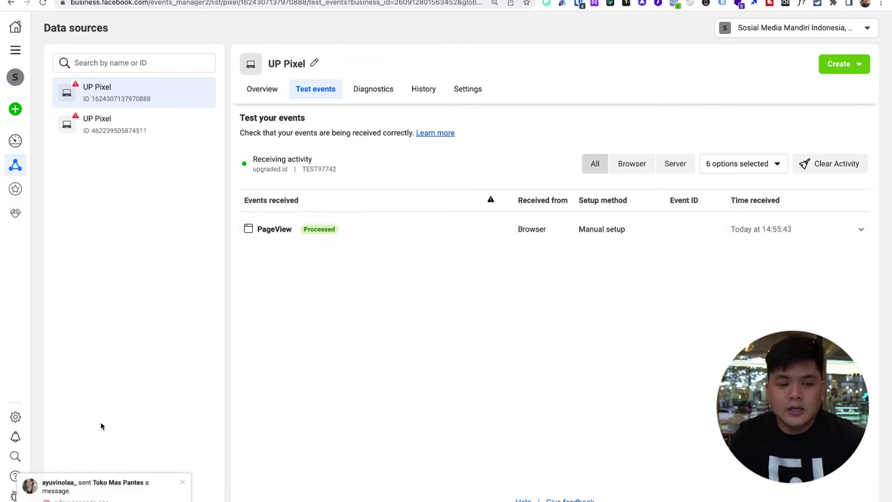
Dismiss the message notification, review the Facebook Pixel snippet in the WordPress snippet list, and recheck the pixel's test event and overview
click(183, 482)
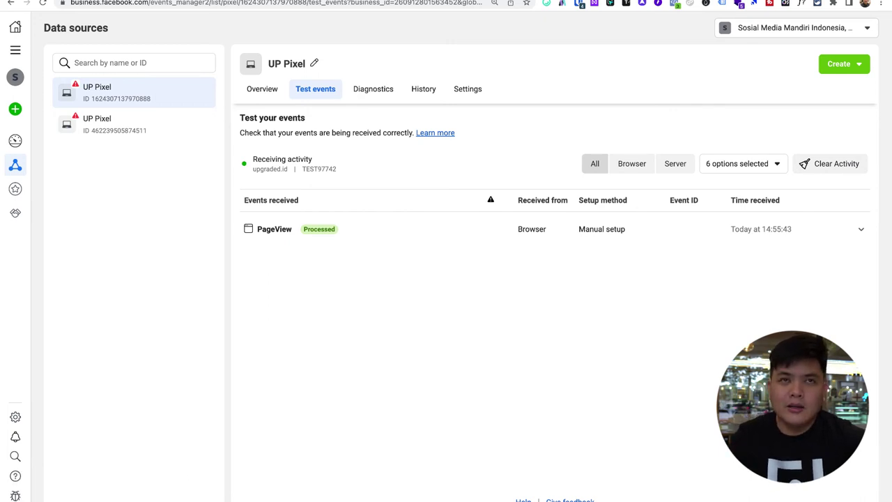
click(129, 0)
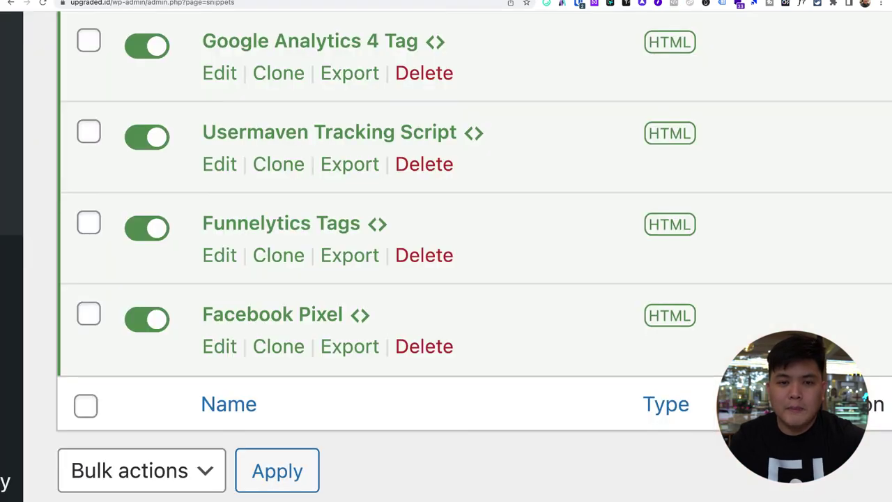
scroll(444, 308, up, 1)
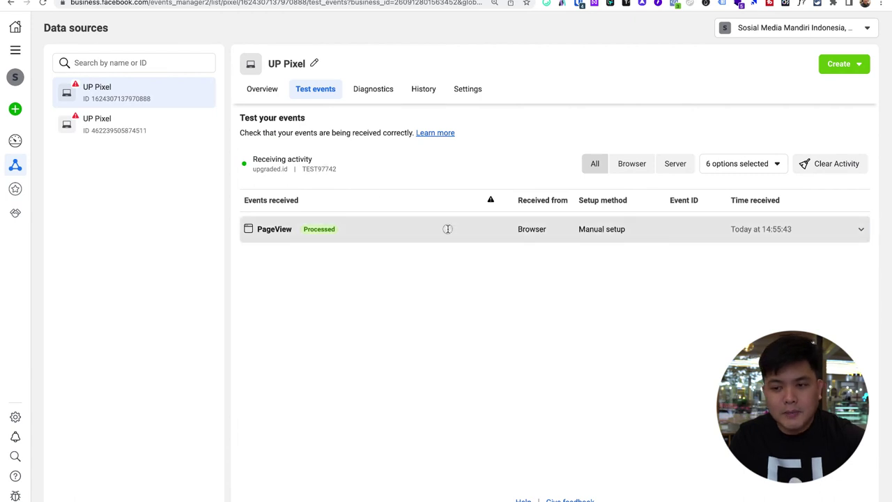
click(448, 230)
click(449, 233)
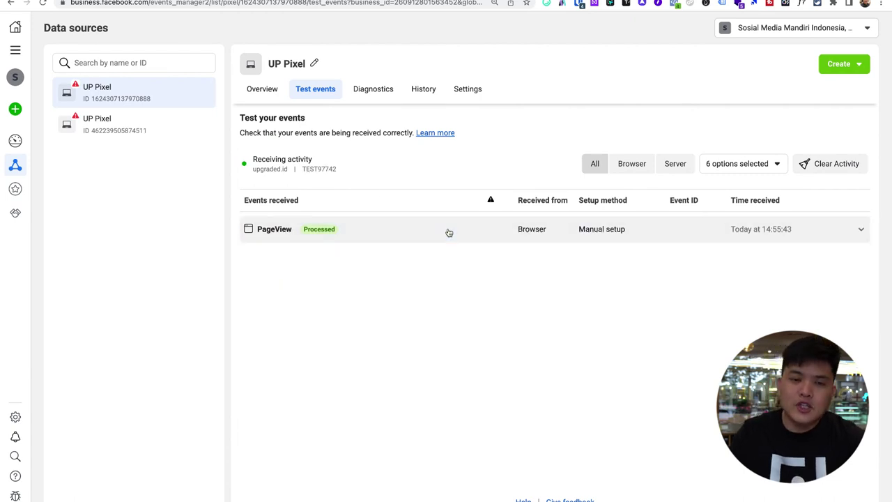
click(270, 93)
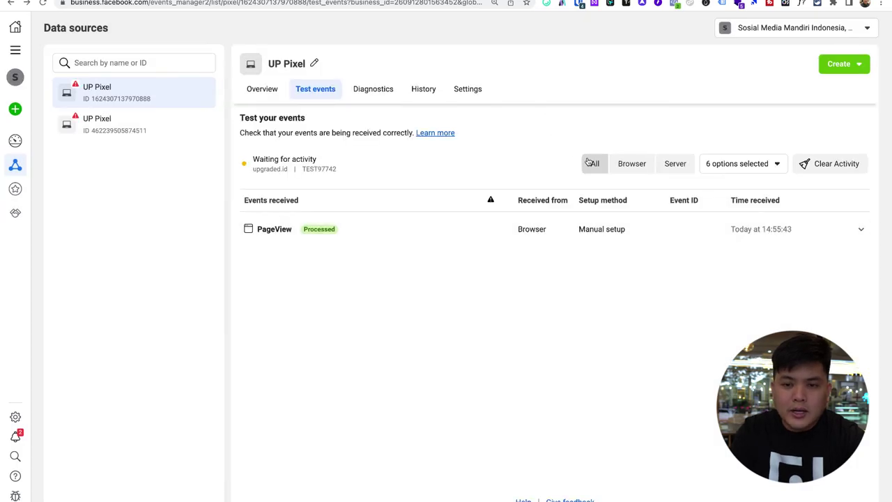
click(839, 163)
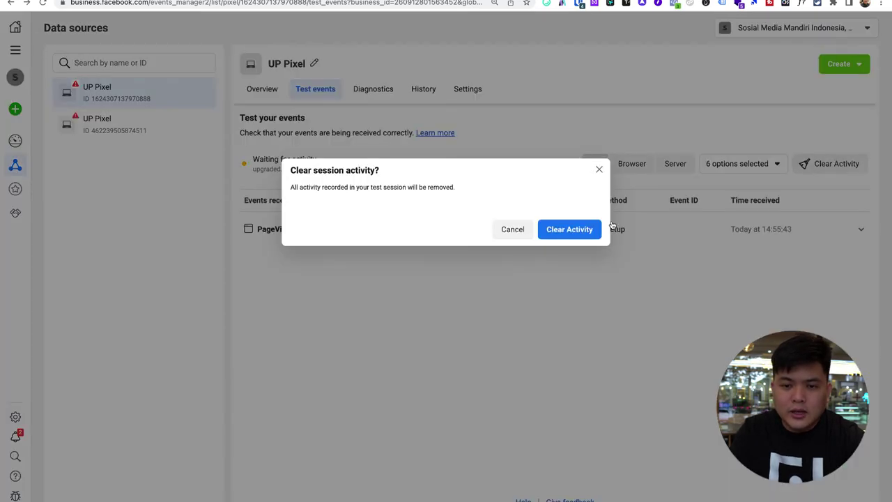
click(591, 229)
click(394, 414)
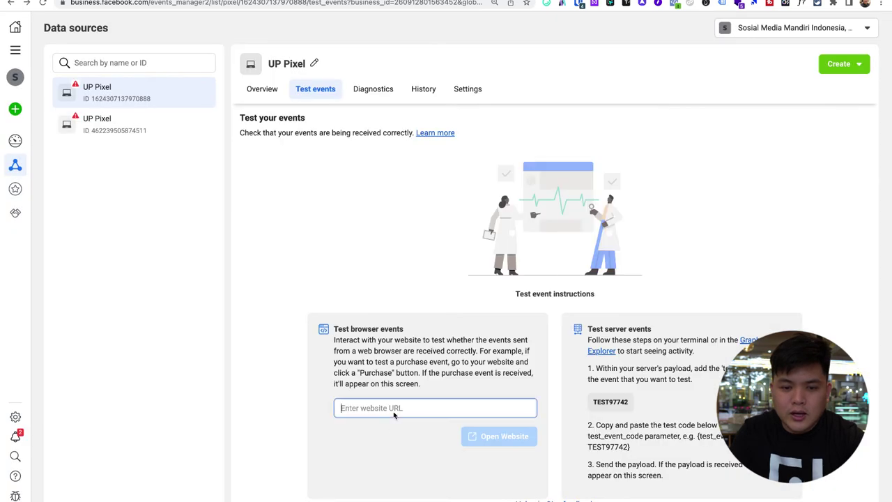
text(http)
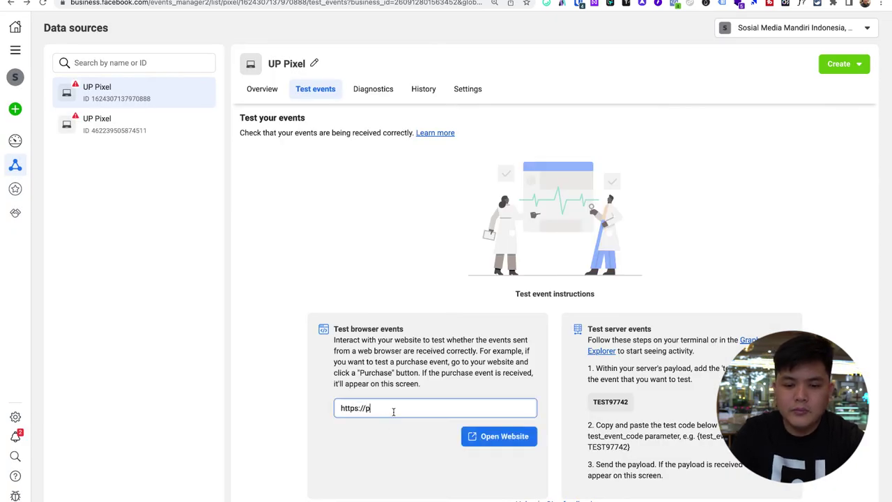
text(s://upgraded.id)
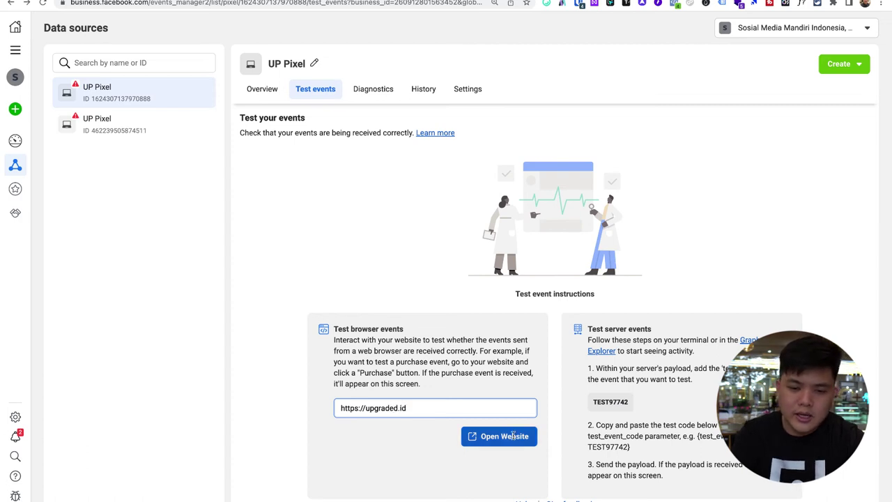
click(514, 437)
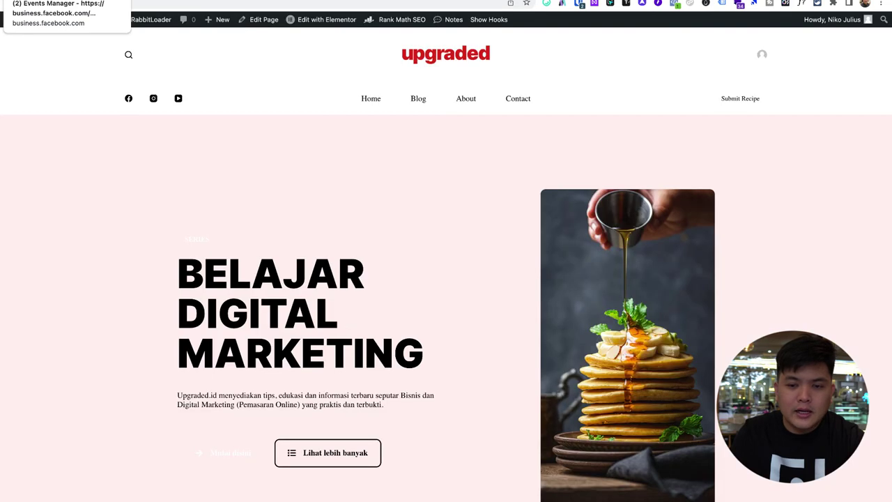
Check Test events, follow the Lihat lebih banyak link on the site's home page, and recheck the received events
click(56, 0)
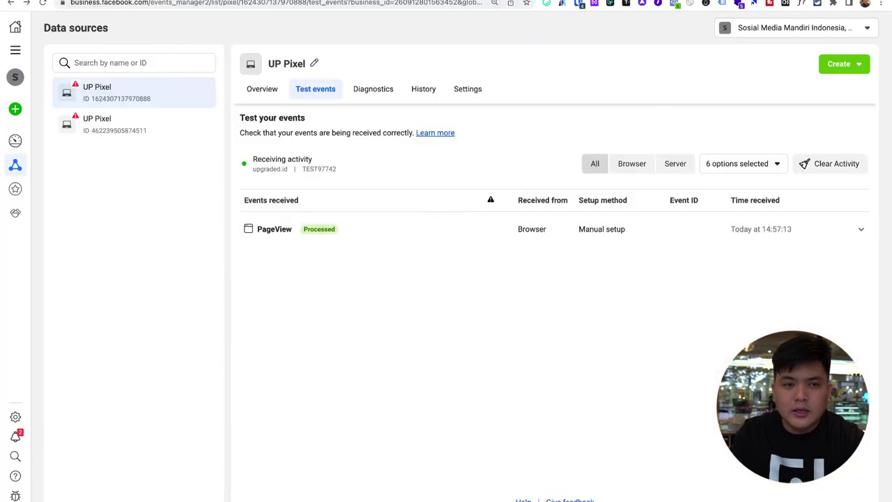
click(168, 0)
scroll(474, 290, down, 3)
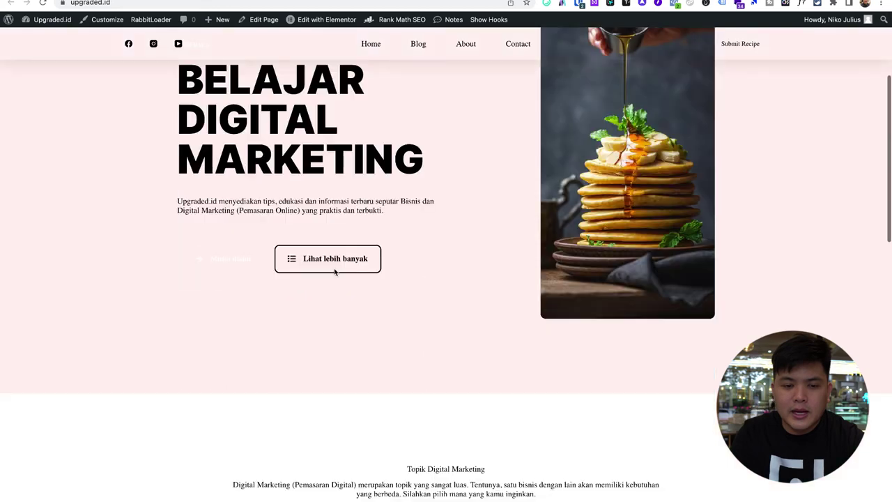
scroll(289, 285, up, 3)
key(ctrl+shift+Tab)
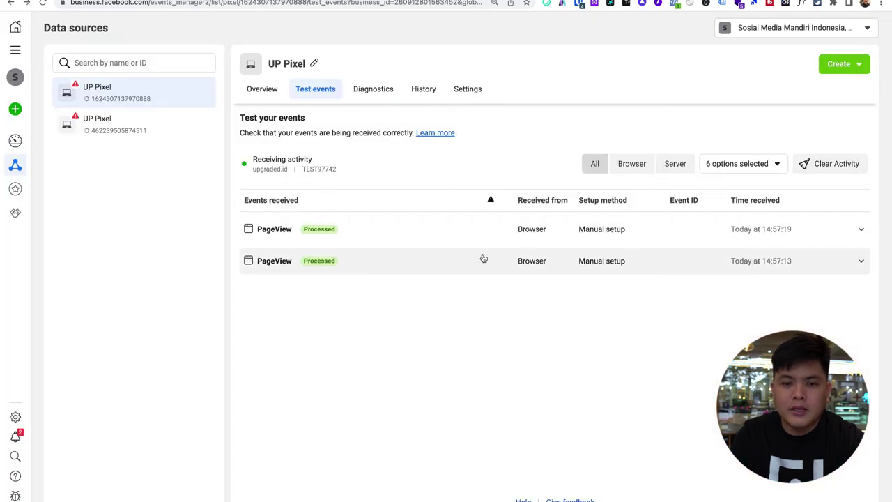
Open the site's Blog page to send another page view, and return to Test events
key(ctrl+Tab)
scroll(434, 275, down, 2)
scroll(432, 273, up, 3)
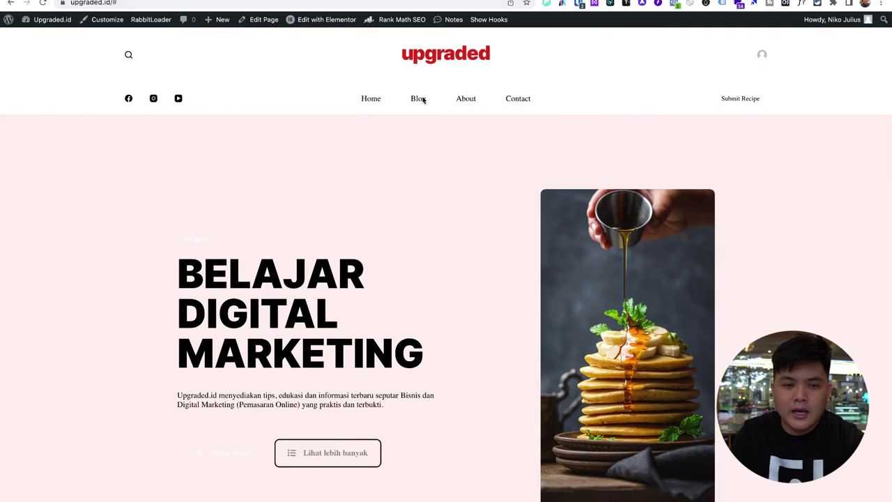
click(416, 102)
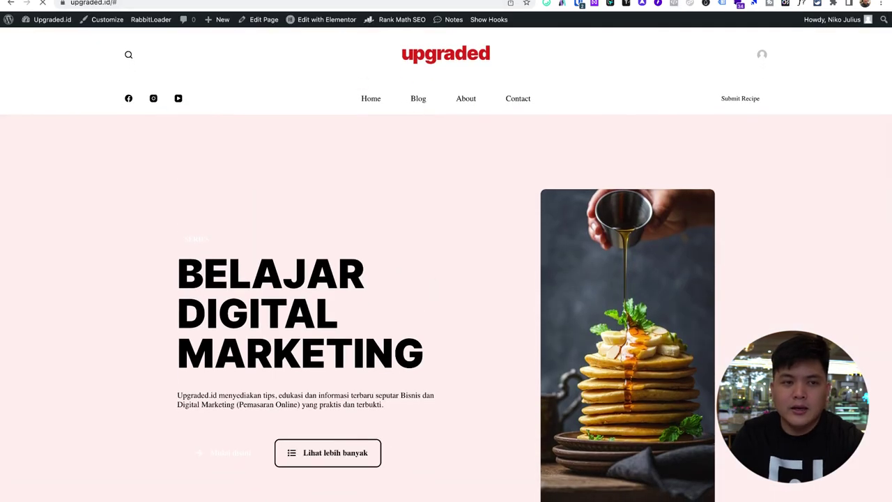
key(ctrl+Tab)
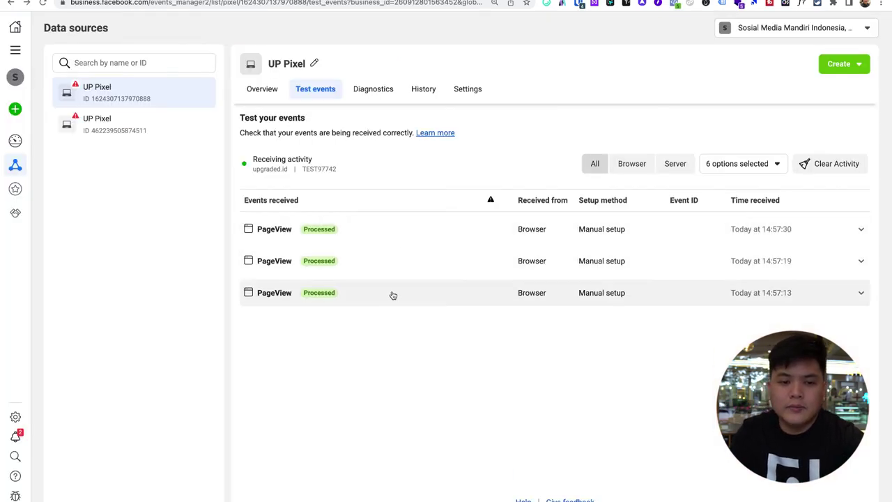
Expand the three PageView events and examine their URLs and advanced matching parameters
click(478, 295)
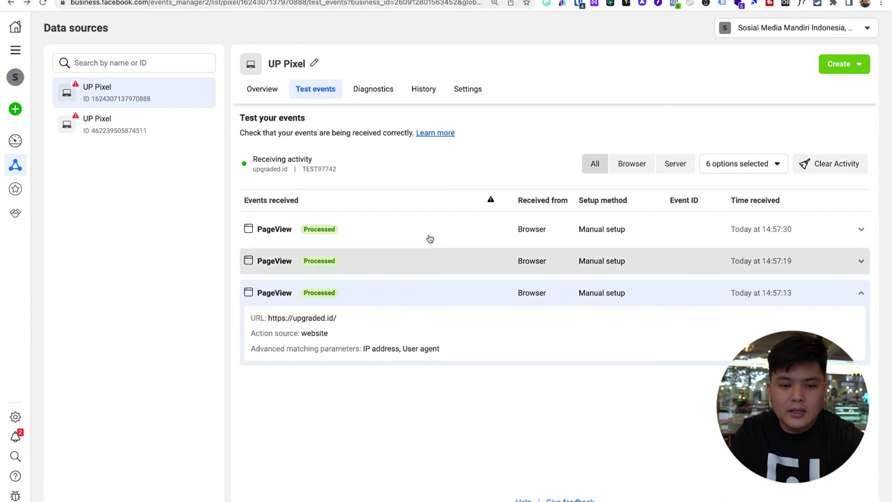
click(430, 261)
click(428, 235)
drag(268, 255, 358, 260)
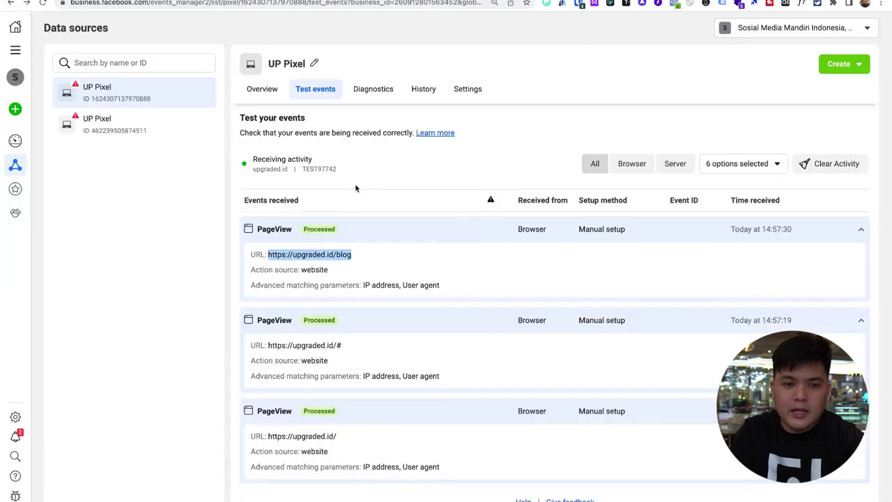
click(425, 164)
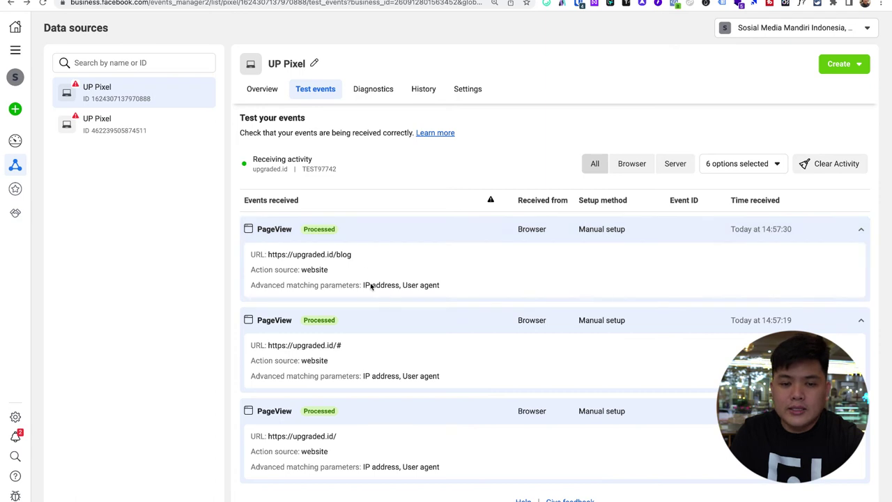
drag(365, 287, 434, 285)
click(434, 285)
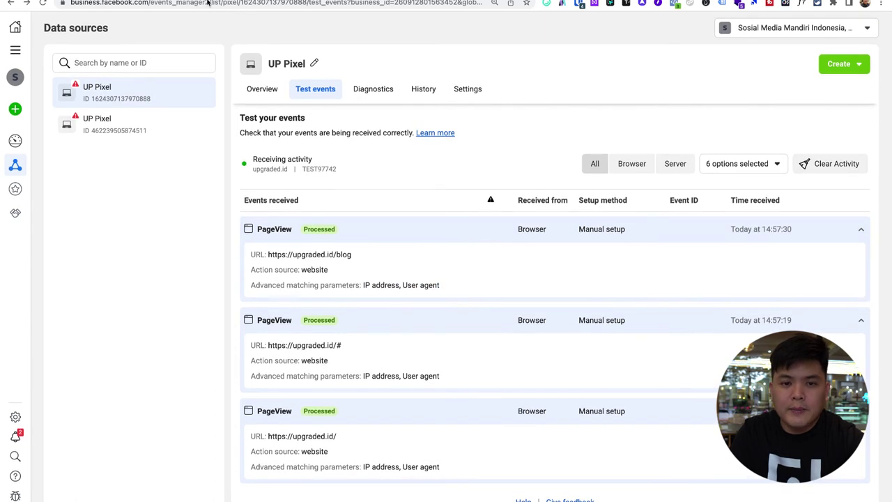
Visit the site's About page and examine the URL of its PageView event in Test events
click(425, 221)
drag(286, 255, 388, 259)
click(388, 259)
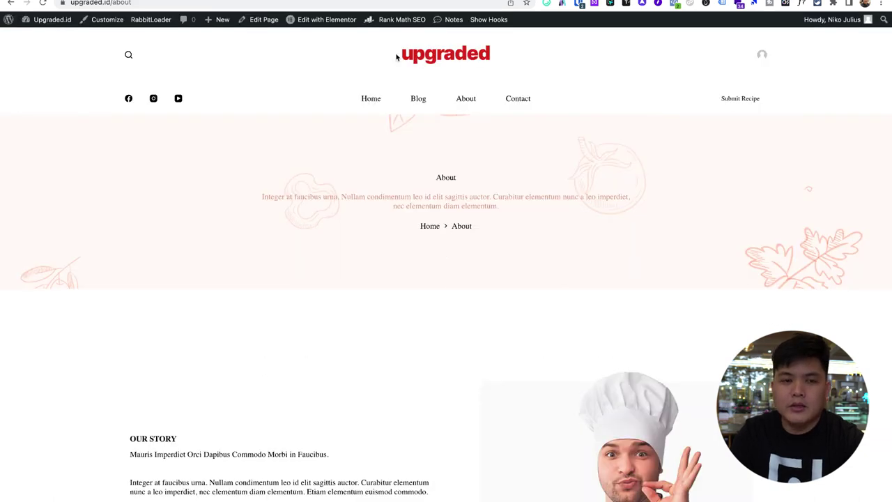